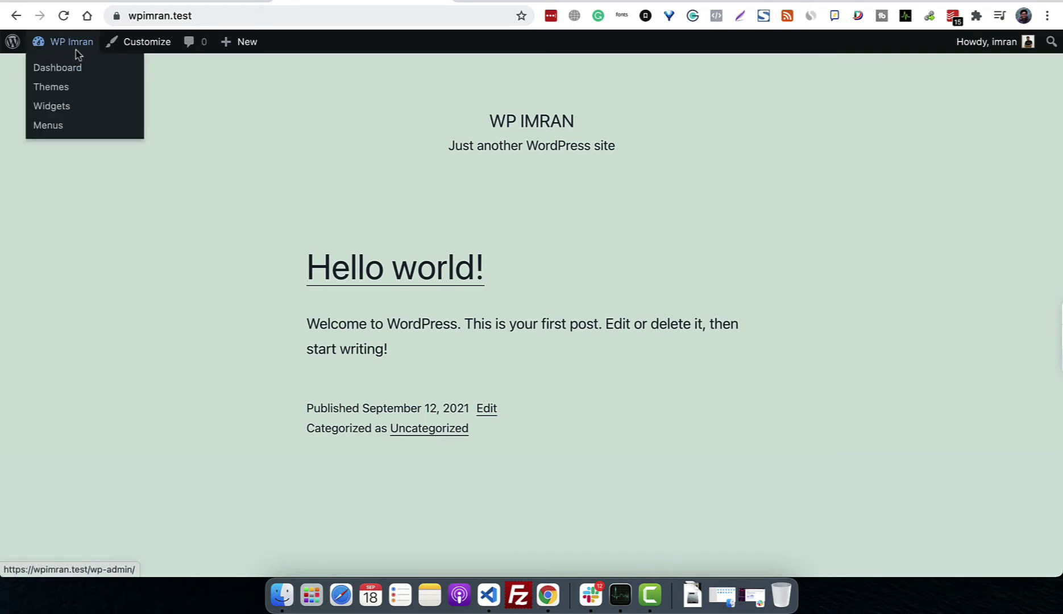
Step: Scroll through the front page to review the Hello world! post and footer widgets
{"action": "scroll", "coordinate": [489, 378], "scroll_direction": "down", "scroll_amount": 3}
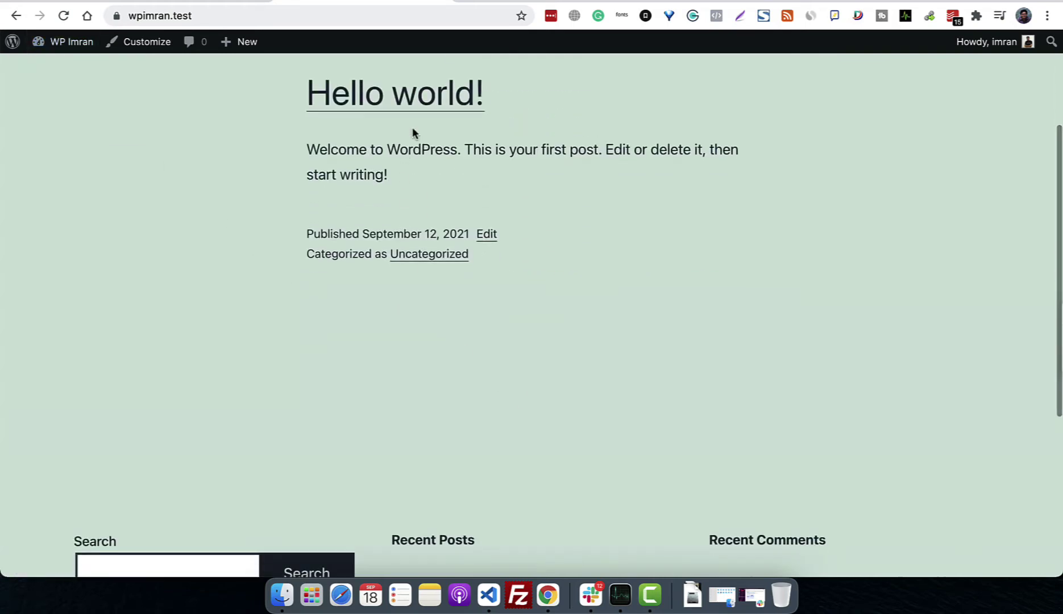
{"action": "scroll", "coordinate": [412, 129], "scroll_direction": "down", "scroll_amount": 5}
{"action": "scroll", "coordinate": [412, 133], "scroll_direction": "up", "scroll_amount": 10}
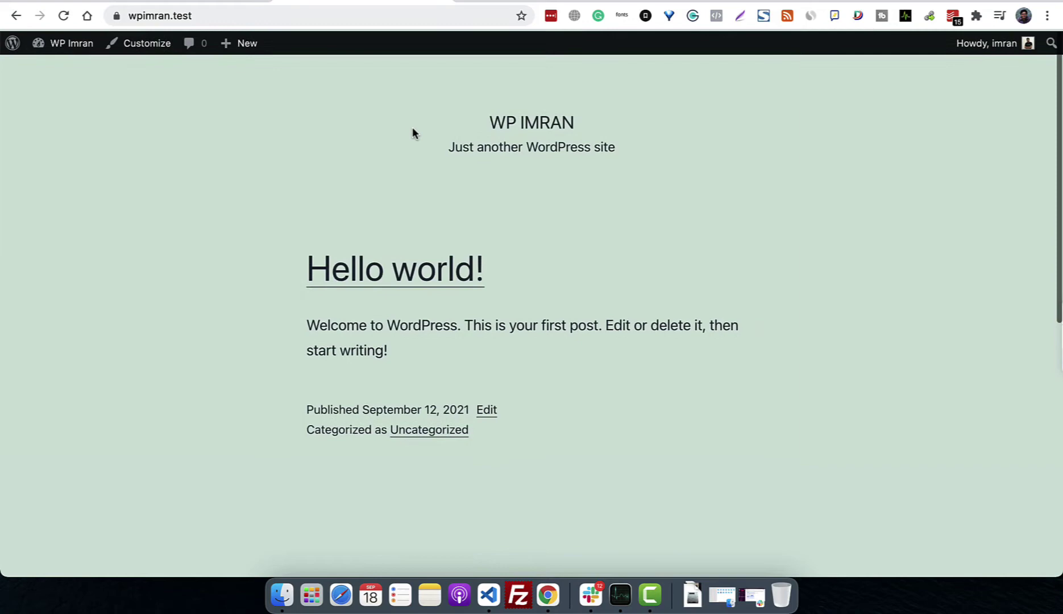
{"action": "scroll", "coordinate": [652, 443], "scroll_direction": "down", "scroll_amount": 10}
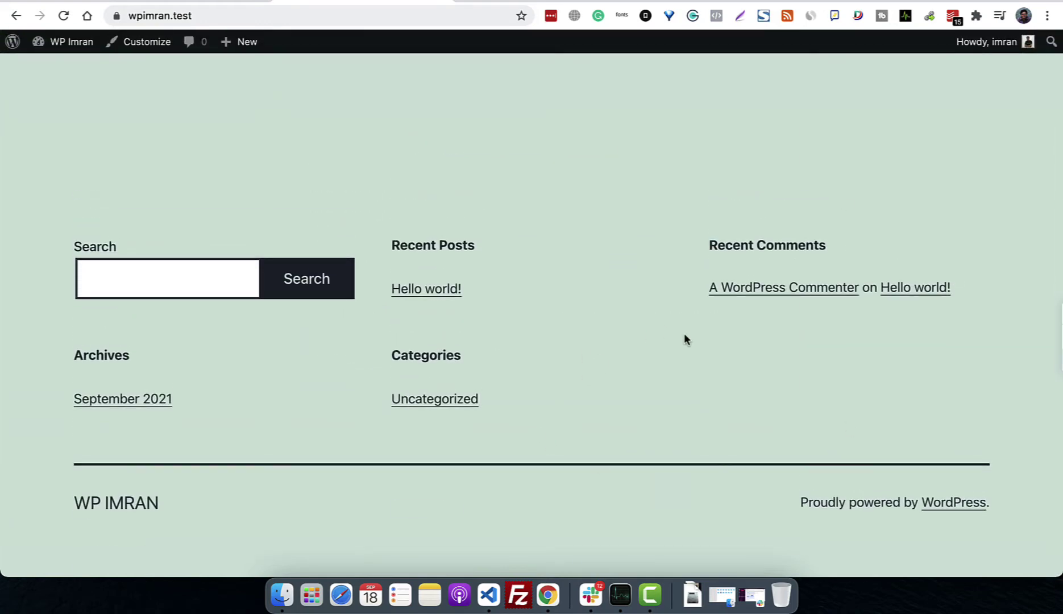
{"action": "scroll", "coordinate": [685, 339], "scroll_direction": "up", "scroll_amount": 10}
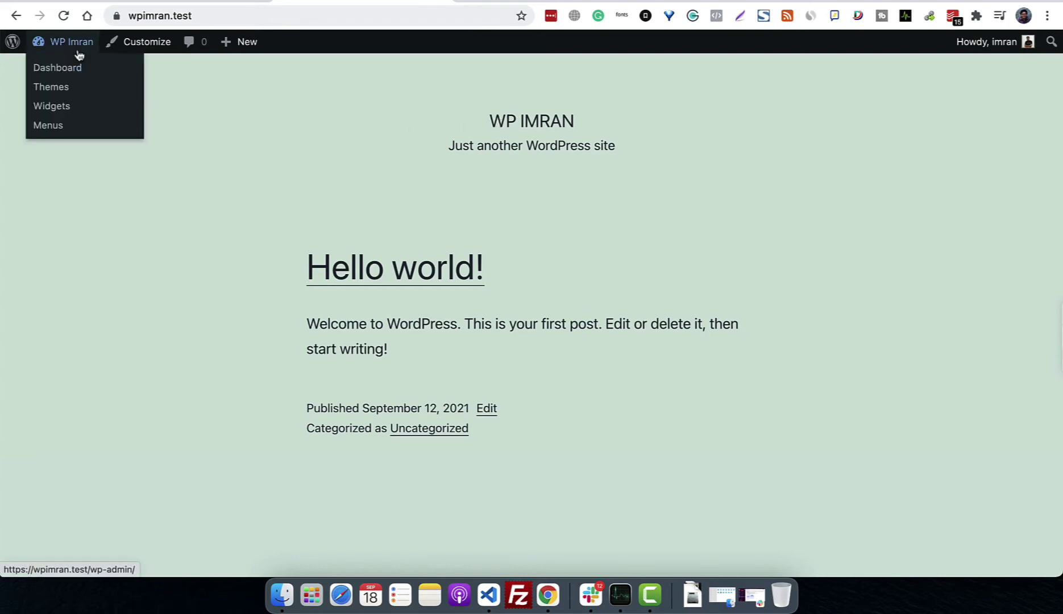
Step: Open Settings > General and preview the live front page before editing
{"action": "left_click", "coordinate": [79, 55]}
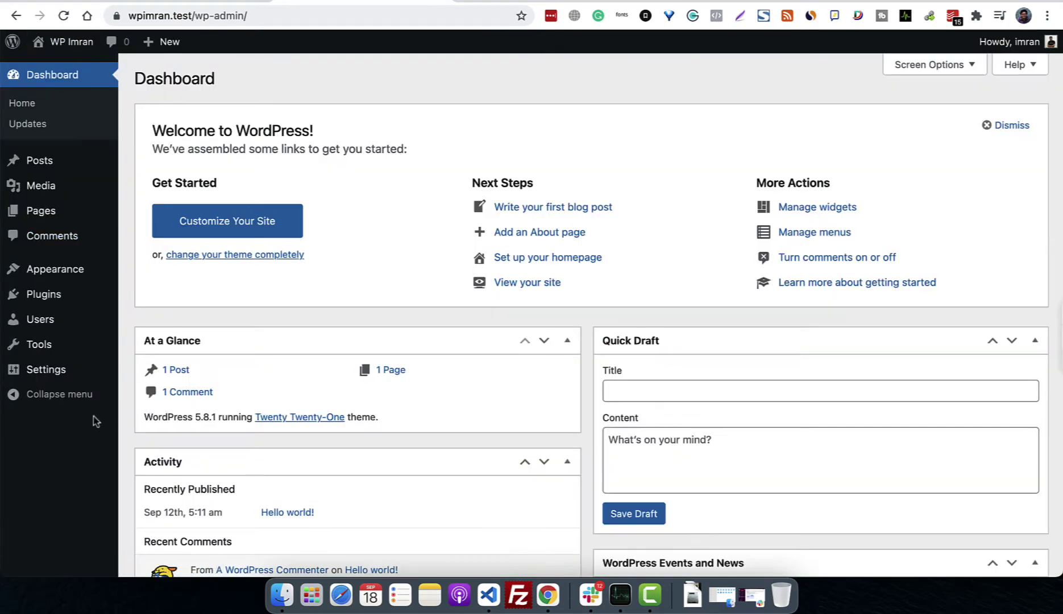
{"action": "mouse_move", "coordinate": [54, 376]}
{"action": "left_click", "coordinate": [149, 373]}
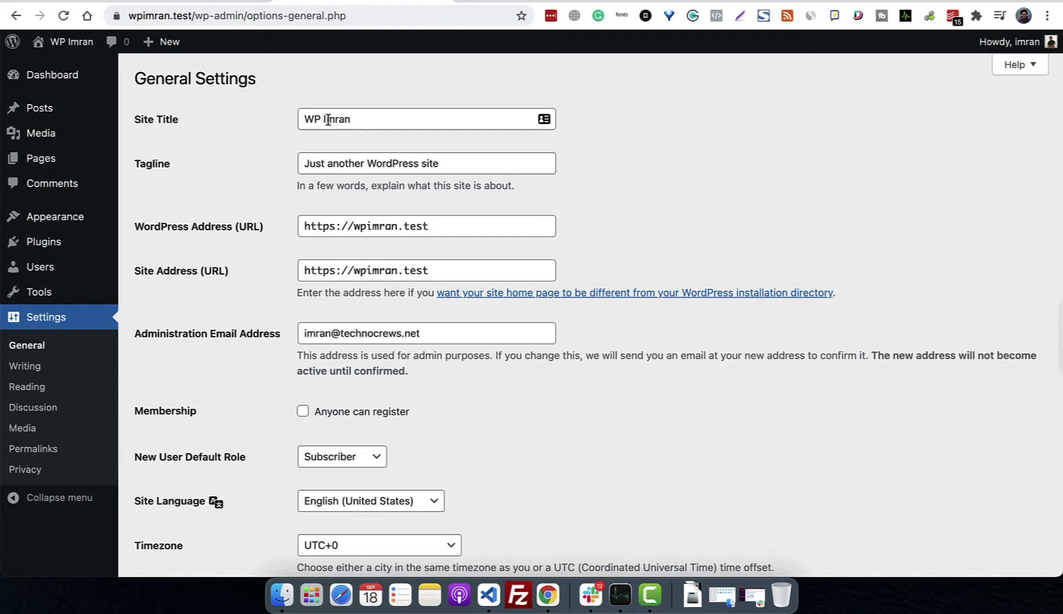
{"action": "left_click", "coordinate": [84, 44]}
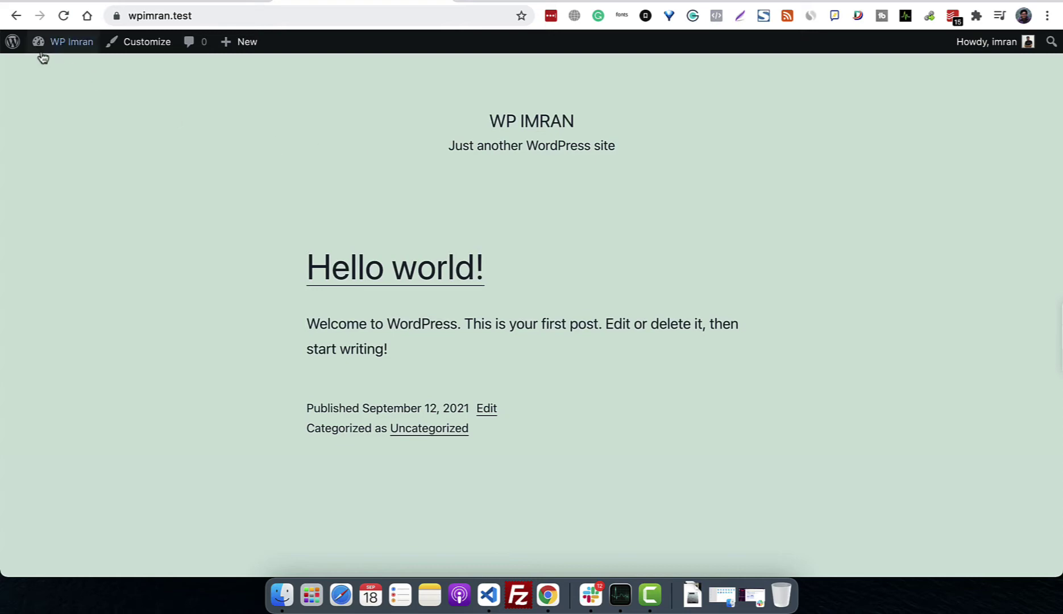
{"action": "left_click", "coordinate": [16, 15]}
Step: Append 'Inc' to the site title, making it WP Imran Inc, and save the change
{"action": "left_click", "coordinate": [378, 116]}
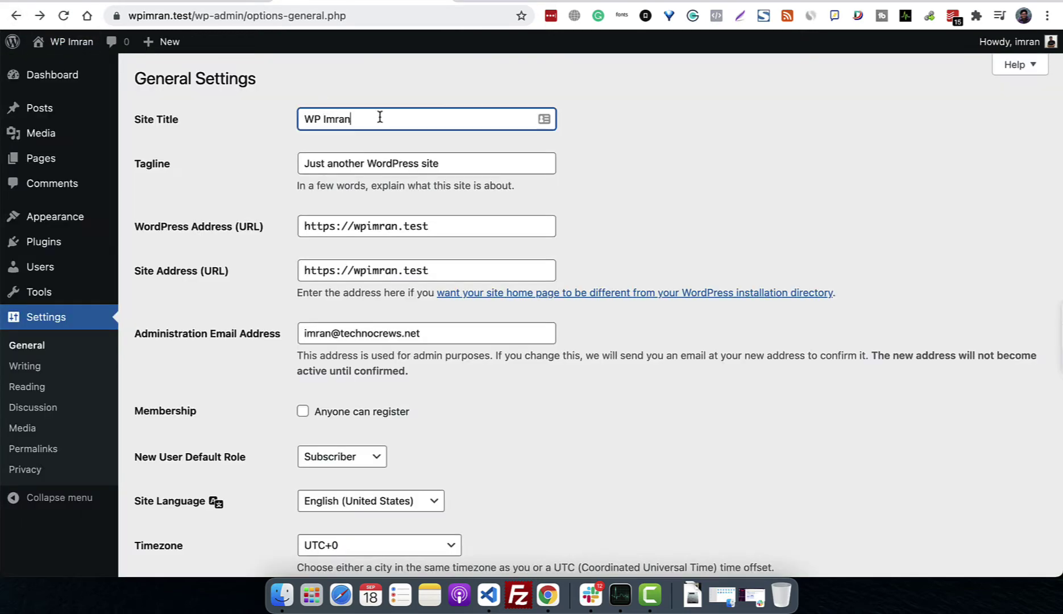
{"action": "type", "text": "Inc"}
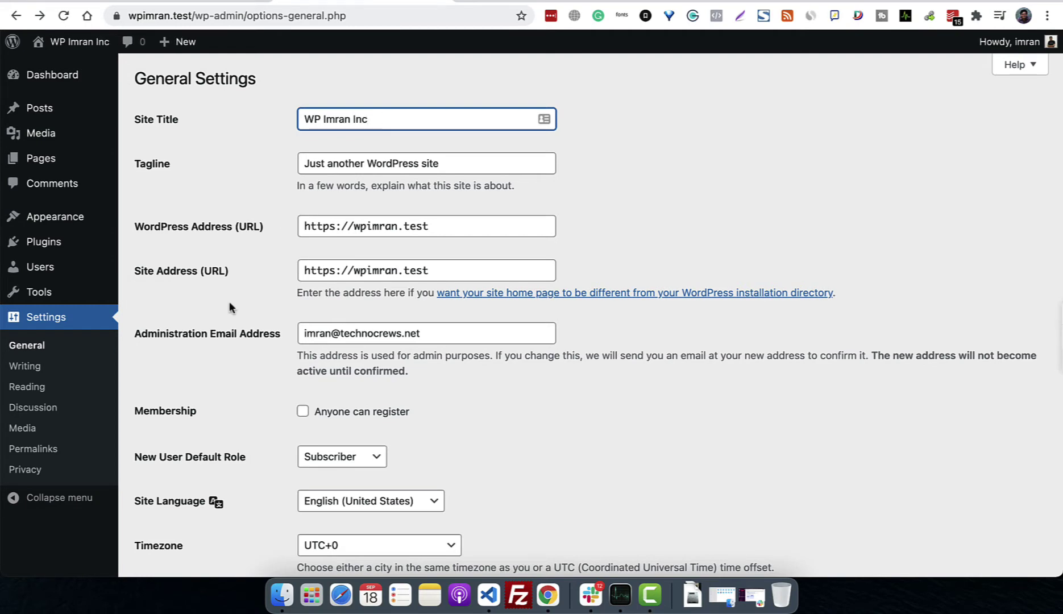
{"action": "scroll", "coordinate": [229, 301], "scroll_direction": "down", "scroll_amount": 10}
{"action": "left_click", "coordinate": [149, 501]}
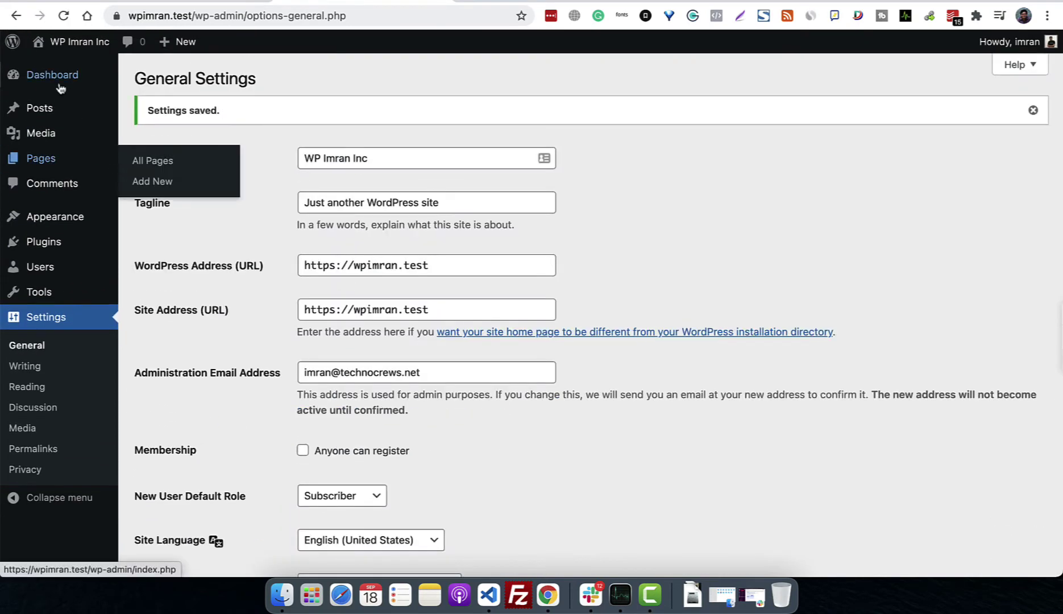
Step: Confirm the front page header reads WP IMRAN INC, then return to the Dashboard
{"action": "left_click", "coordinate": [80, 42]}
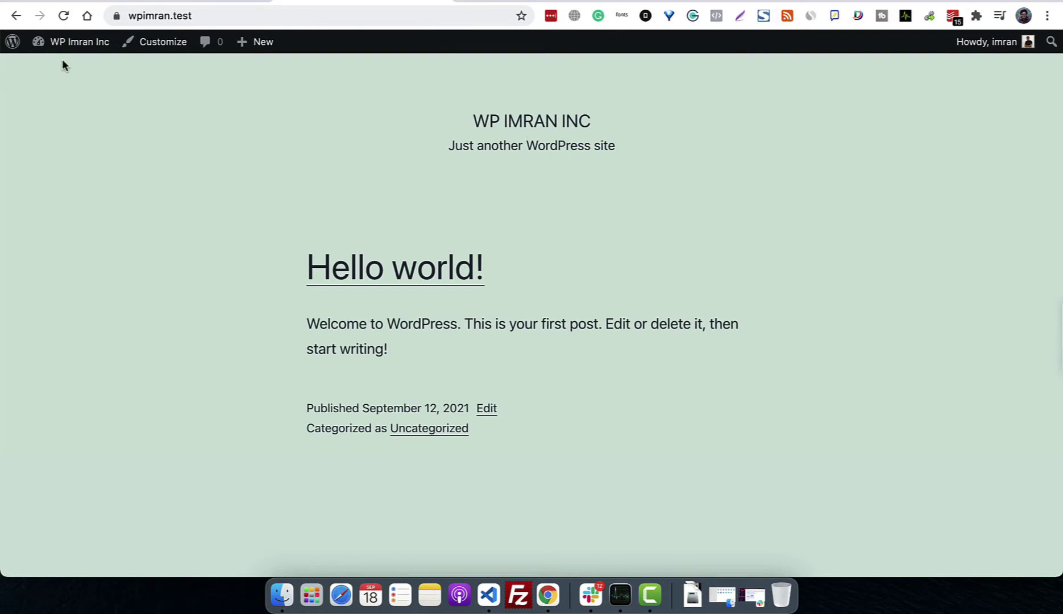
{"action": "left_click", "coordinate": [17, 18]}
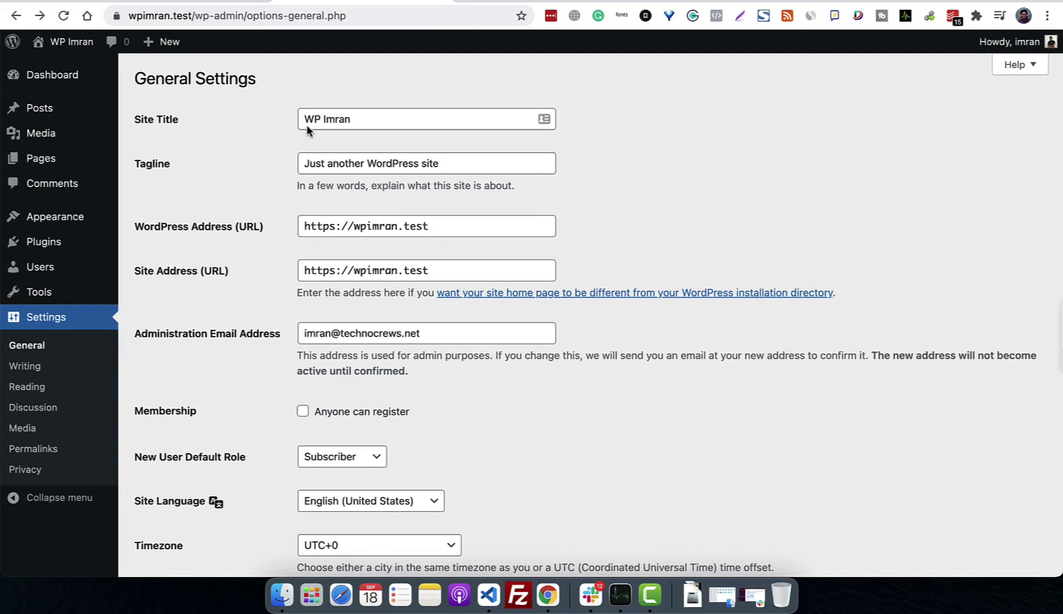
{"action": "left_click", "coordinate": [72, 41]}
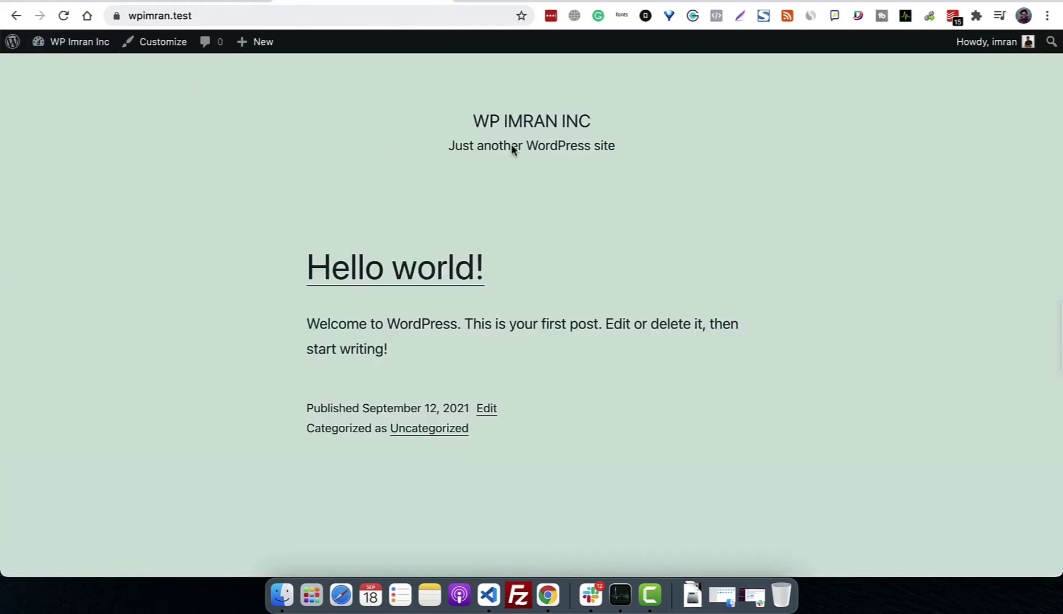
{"action": "left_click", "coordinate": [79, 43]}
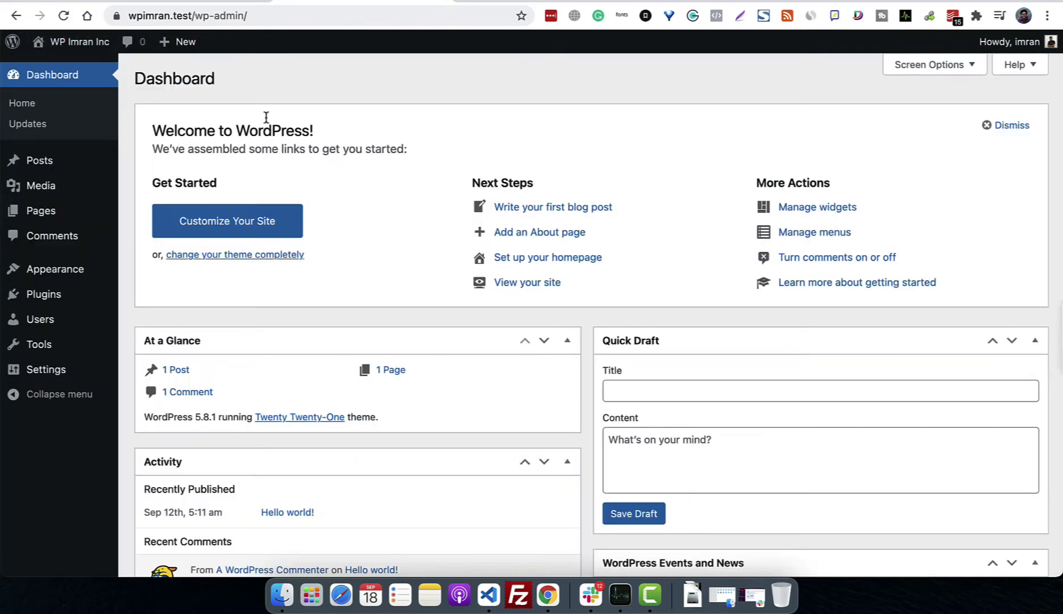
Step: Clear the Tagline field in General settings, save, and view the front page
{"action": "left_click", "coordinate": [36, 373]}
{"action": "triple_click", "coordinate": [390, 168]}
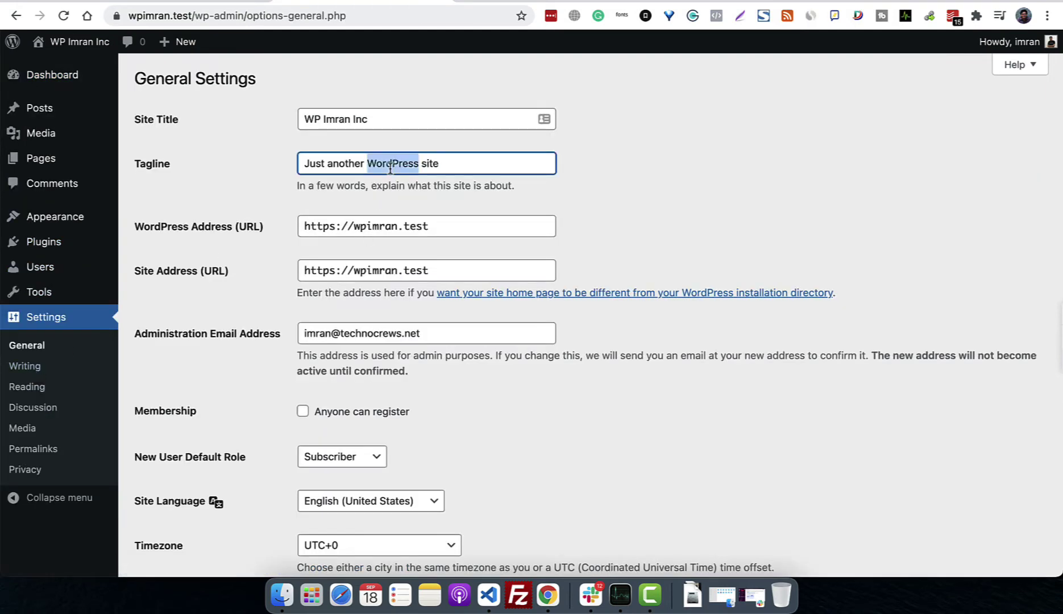
{"action": "key", "text": "BackSpace"}
{"action": "scroll", "coordinate": [348, 319], "scroll_direction": "down", "scroll_amount": 10}
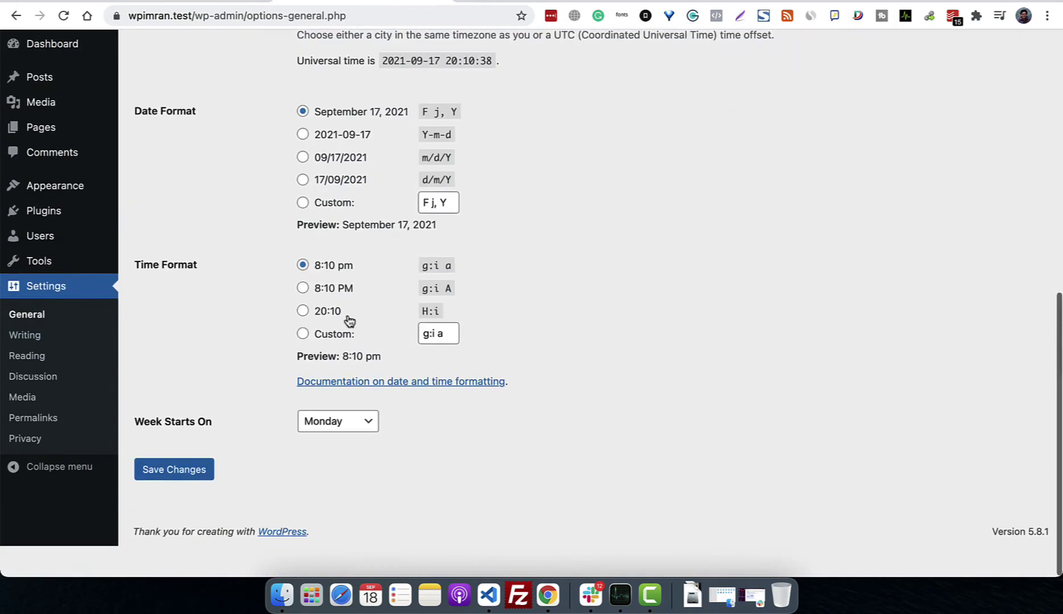
{"action": "left_click", "coordinate": [173, 501]}
{"action": "mouse_move", "coordinate": [68, 68]}
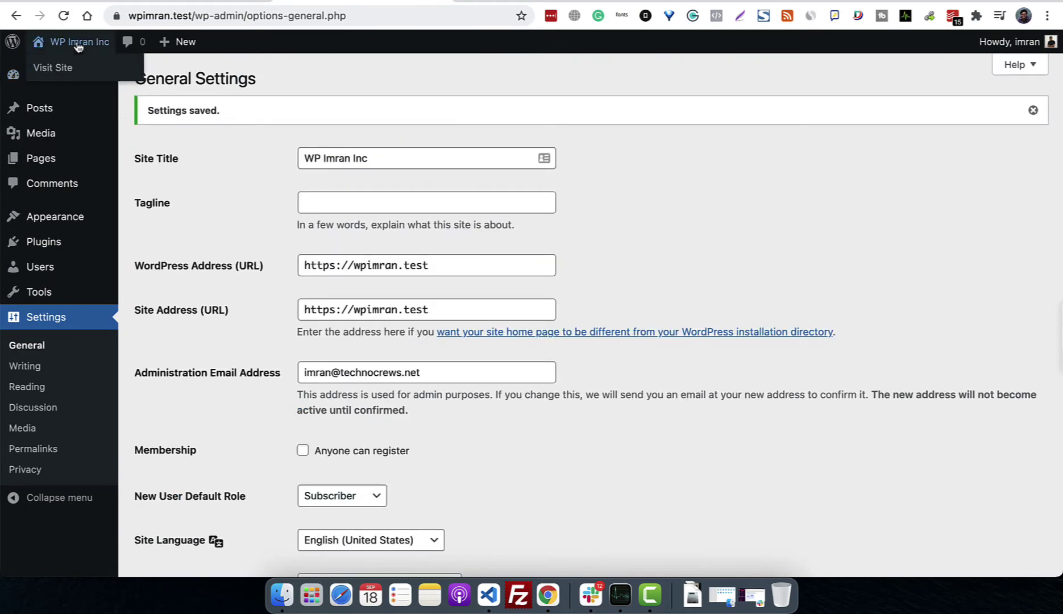
{"action": "left_click", "coordinate": [74, 41]}
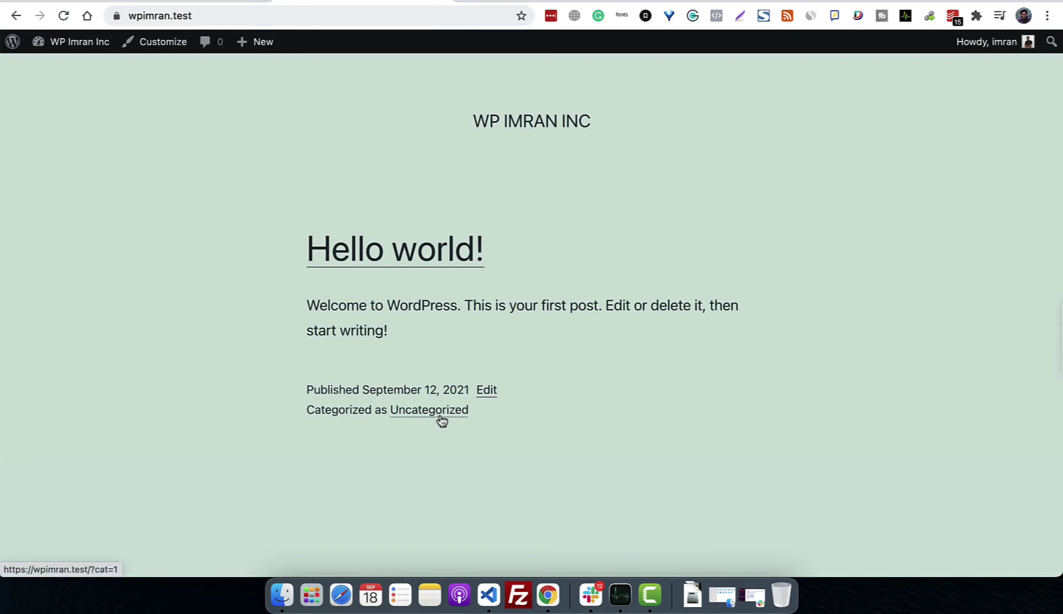
{"action": "scroll", "coordinate": [513, 433], "scroll_direction": "down", "scroll_amount": 10}
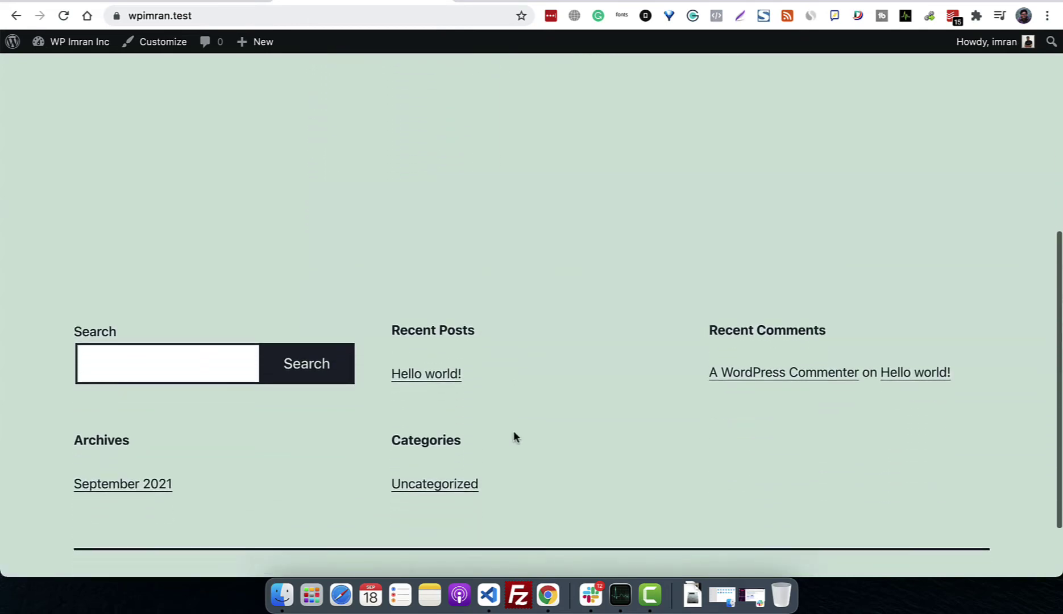
{"action": "scroll", "coordinate": [513, 430], "scroll_direction": "down", "scroll_amount": 1}
{"action": "scroll", "coordinate": [544, 315], "scroll_direction": "up", "scroll_amount": 10}
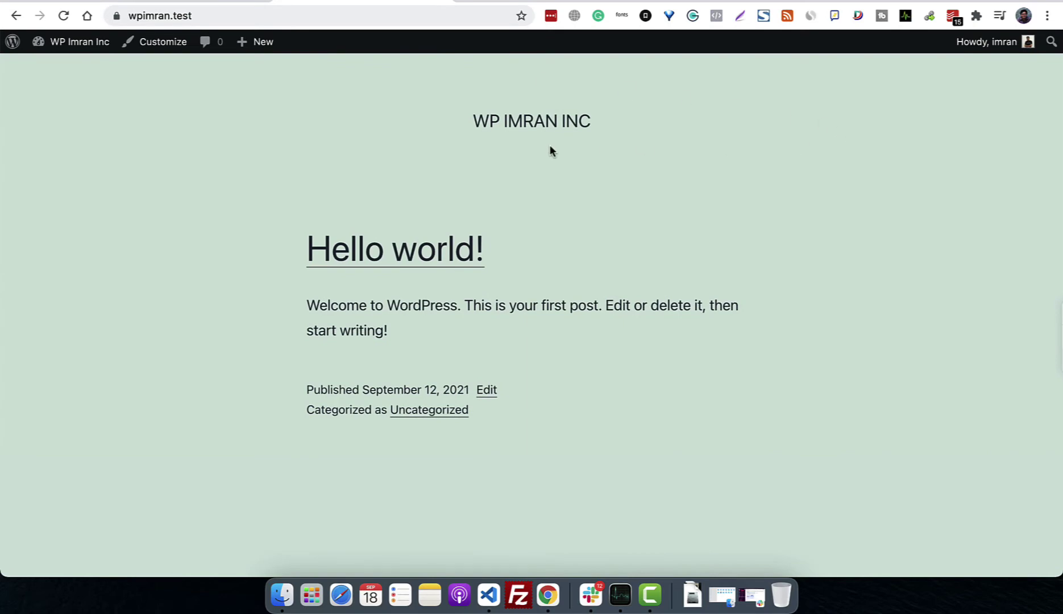
{"action": "scroll", "coordinate": [564, 219], "scroll_direction": "down", "scroll_amount": 10}
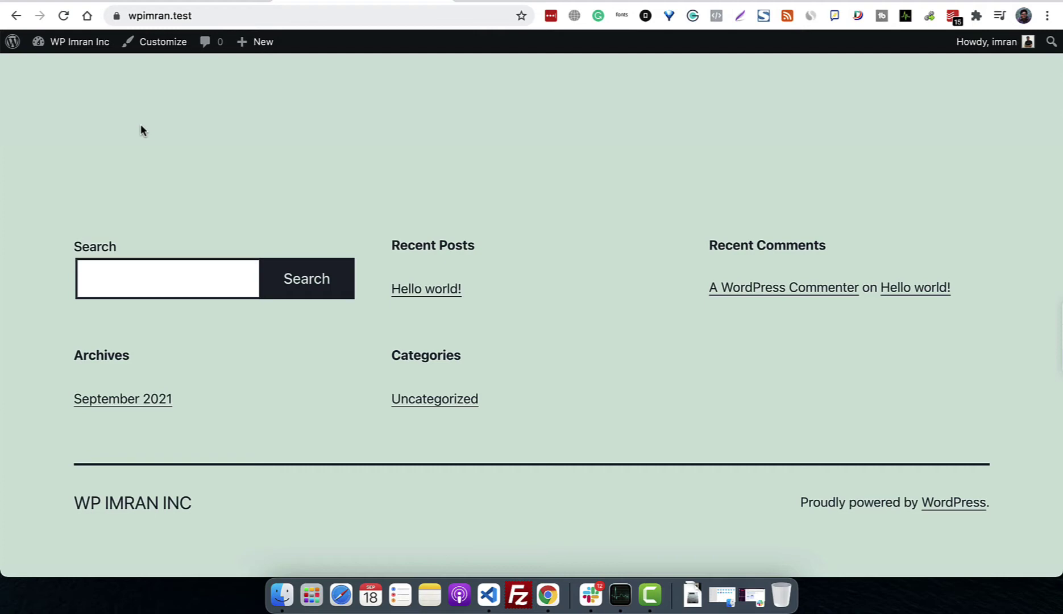
{"action": "mouse_move", "coordinate": [71, 41]}
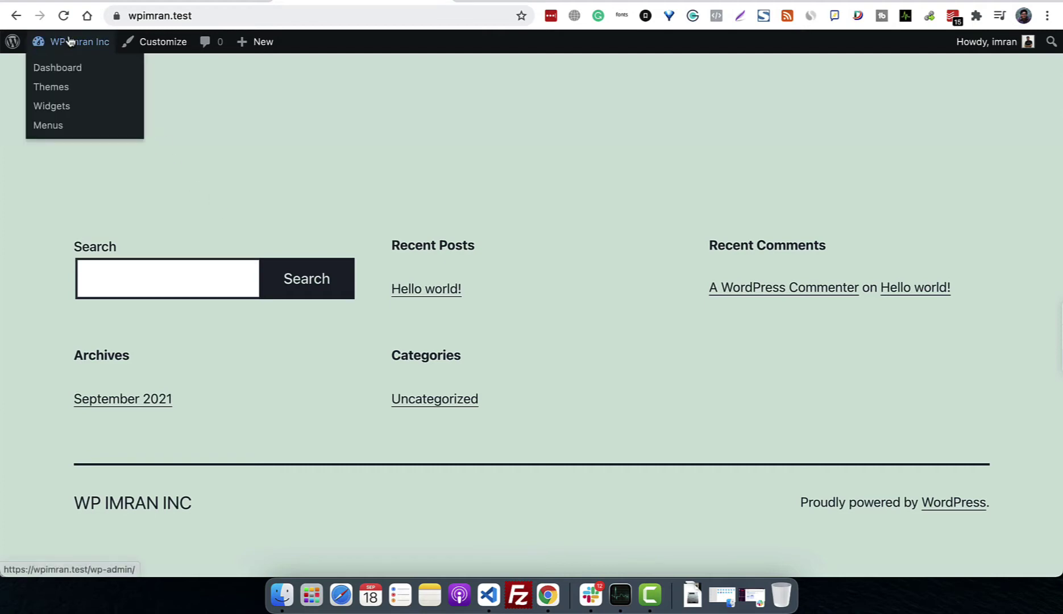
Step: Open the Widgets editor, dismiss its welcome guide, and reload it after reviewing the widget areas
{"action": "left_click", "coordinate": [57, 112]}
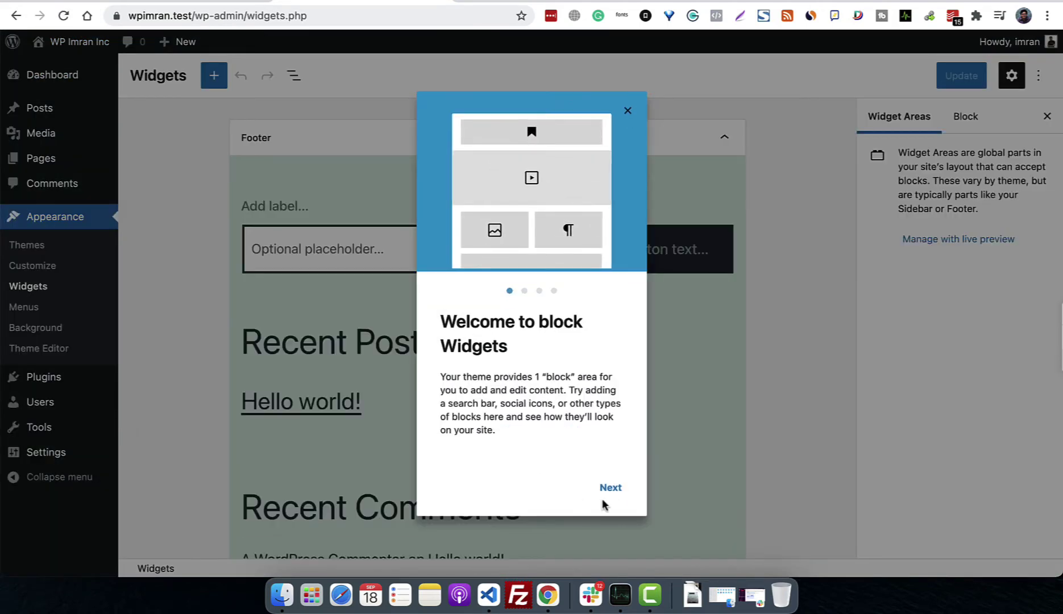
{"action": "left_click", "coordinate": [616, 493]}
{"action": "left_click", "coordinate": [618, 493]}
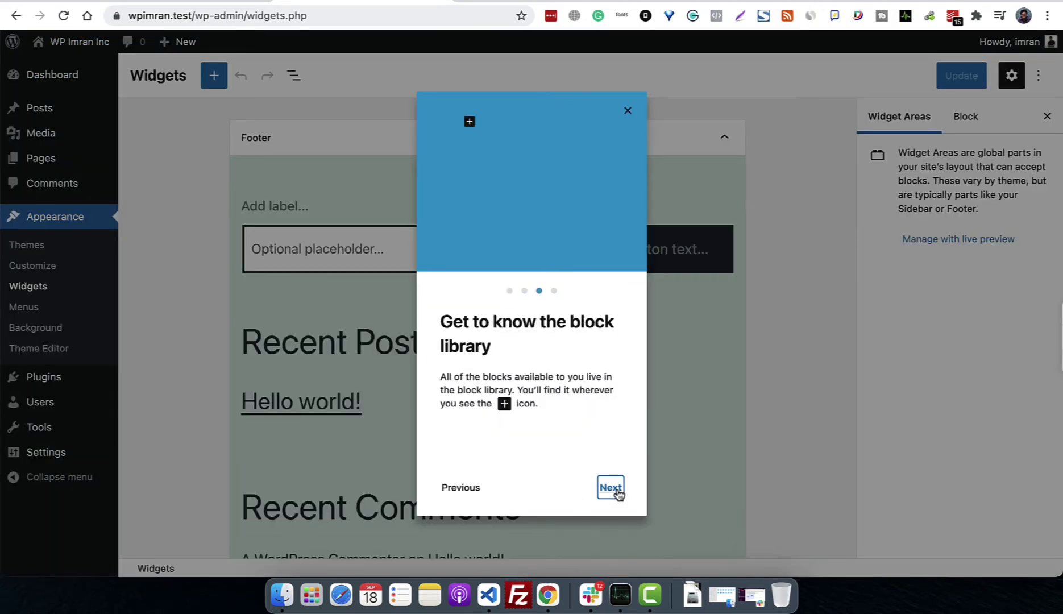
{"action": "left_click", "coordinate": [617, 492]}
{"action": "left_click", "coordinate": [616, 490]}
{"action": "scroll", "coordinate": [609, 324], "scroll_direction": "down", "scroll_amount": 4}
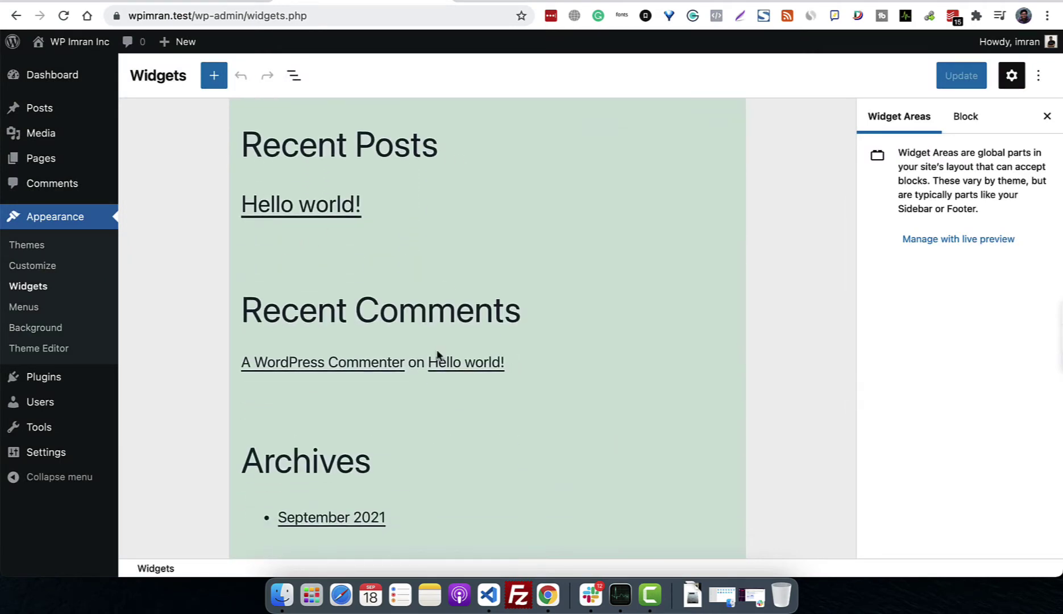
{"action": "scroll", "coordinate": [438, 355], "scroll_direction": "up", "scroll_amount": 4}
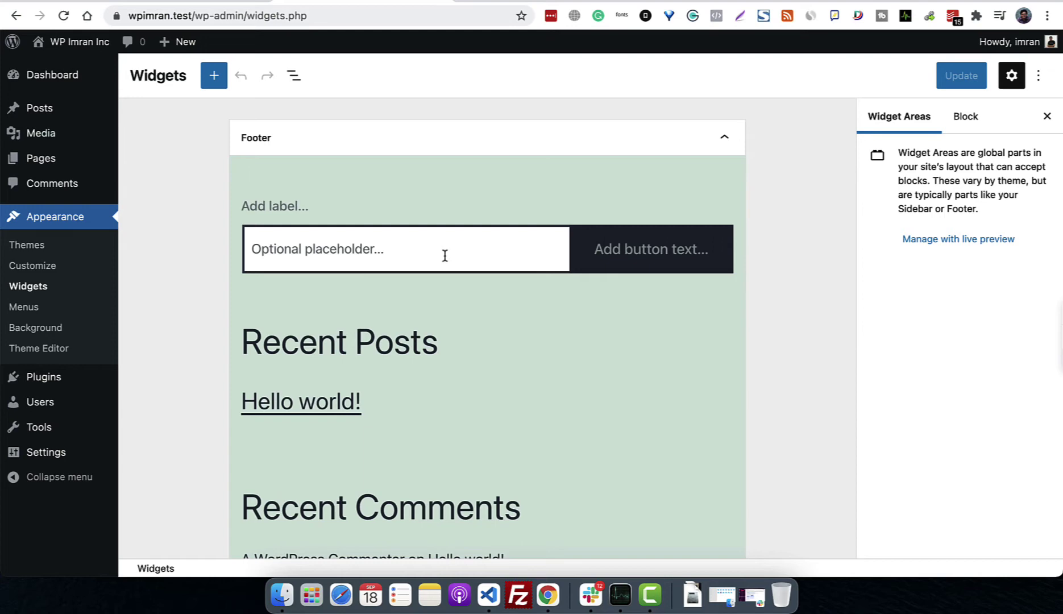
{"action": "scroll", "coordinate": [487, 353], "scroll_direction": "down", "scroll_amount": 4}
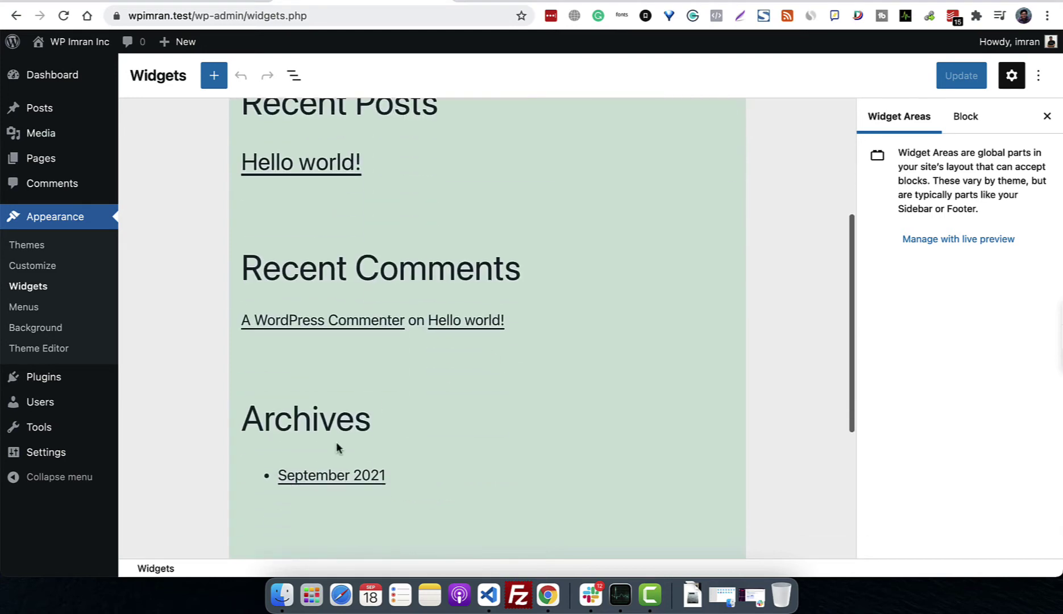
{"action": "scroll", "coordinate": [341, 455], "scroll_direction": "down", "scroll_amount": 5}
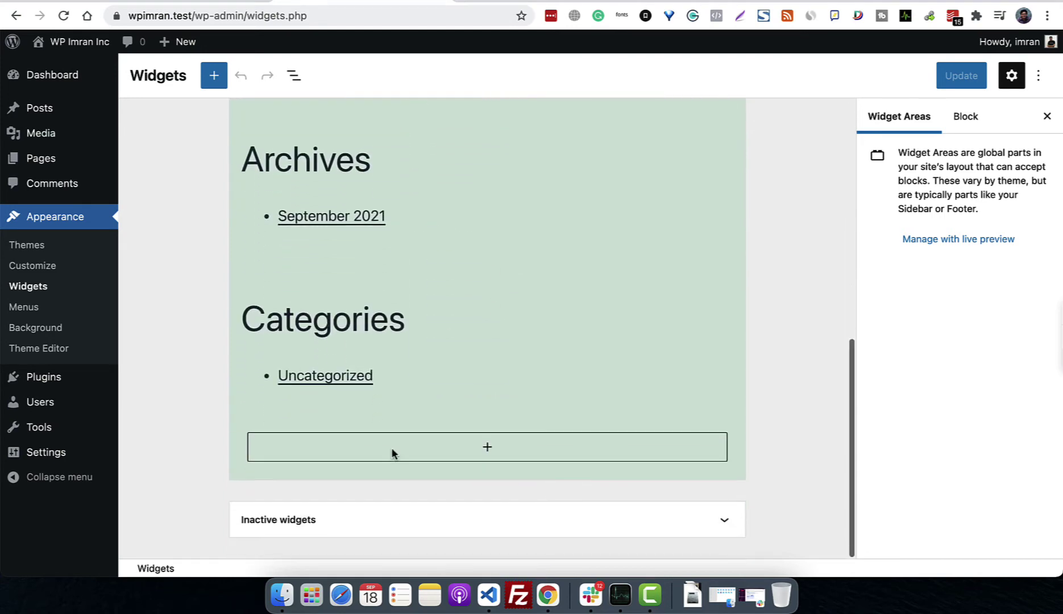
{"action": "left_click", "coordinate": [34, 288]}
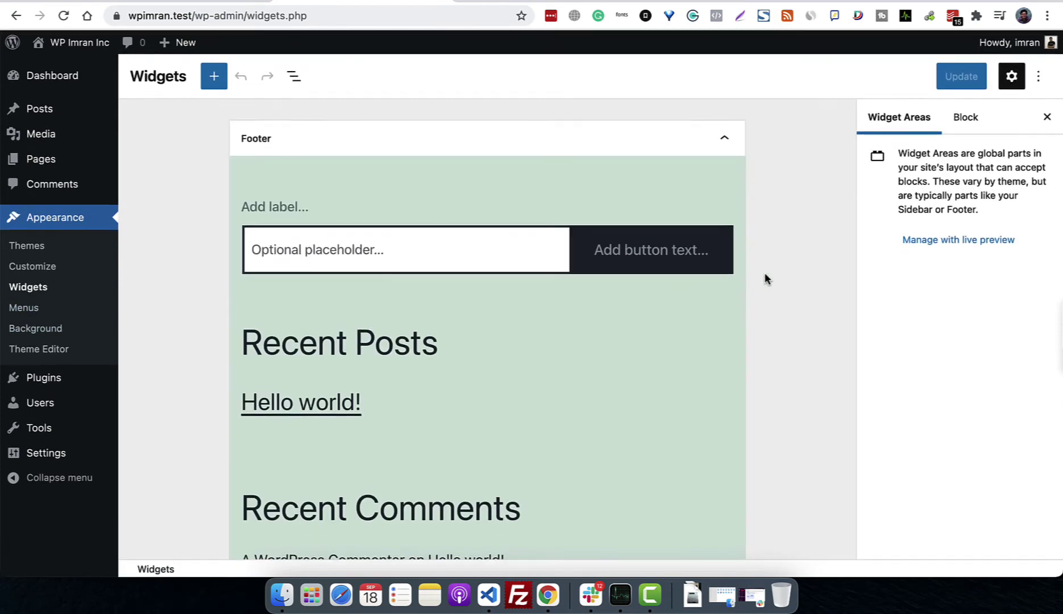
Step: Collapse the Footer area, toggle Inactive widgets, then view the live site's footer widgets
{"action": "left_click", "coordinate": [724, 139]}
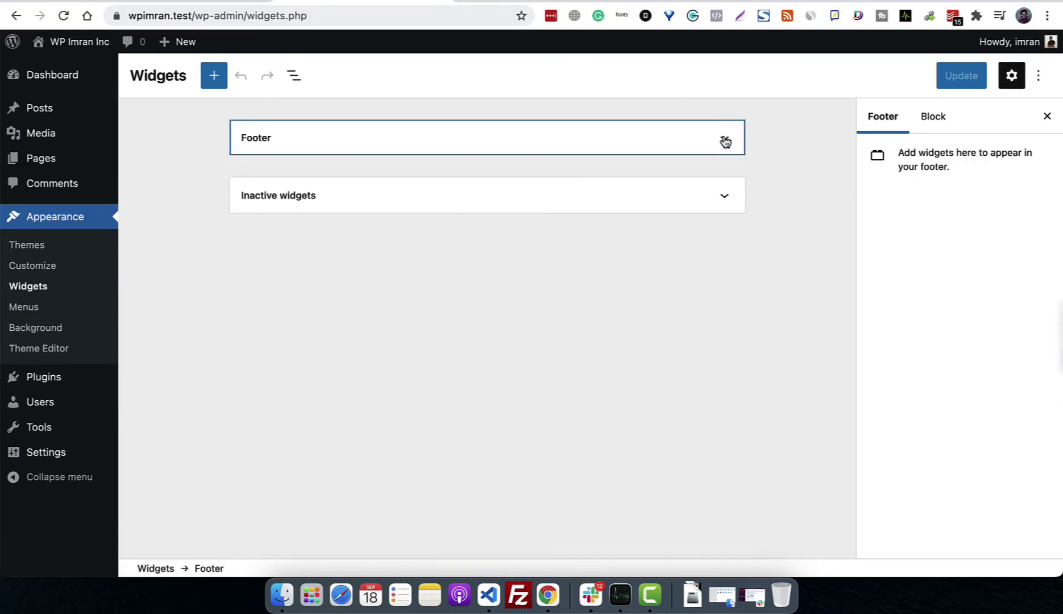
{"action": "left_click", "coordinate": [666, 210]}
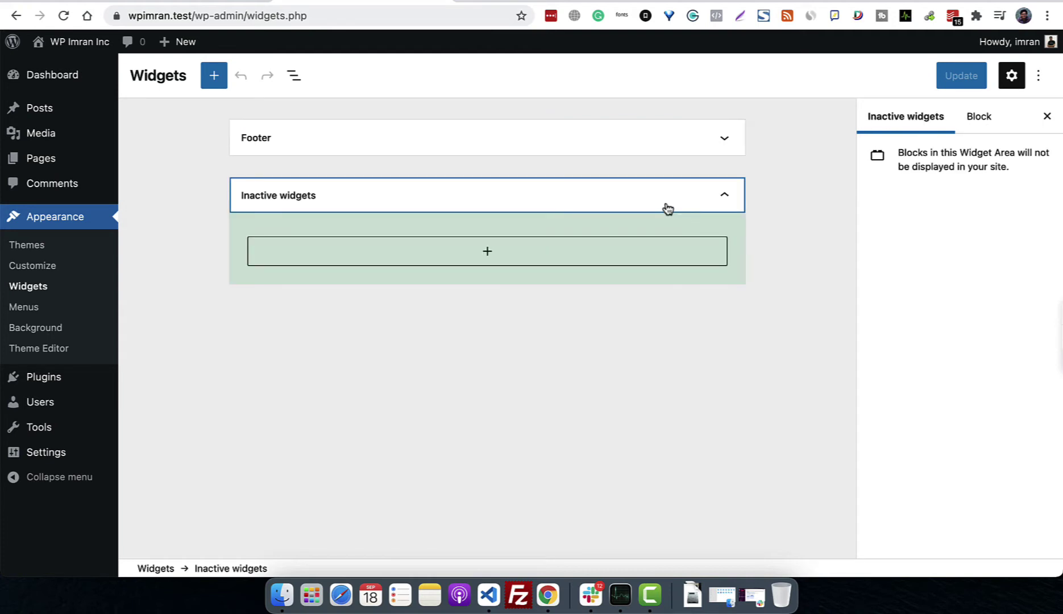
{"action": "left_click", "coordinate": [667, 208]}
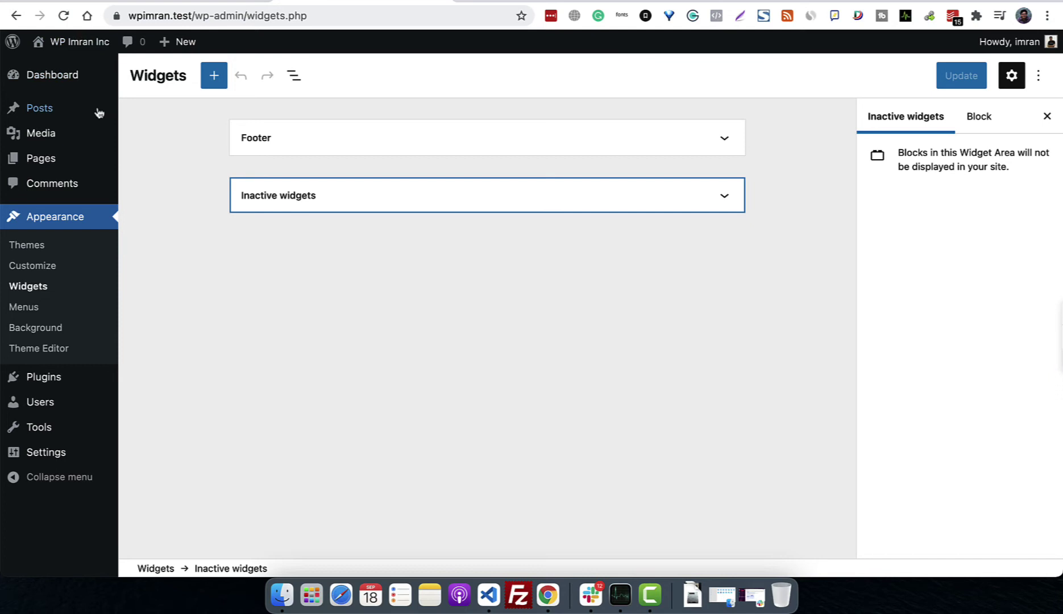
{"action": "left_click", "coordinate": [77, 45]}
{"action": "scroll", "coordinate": [312, 428], "scroll_direction": "down", "scroll_amount": 10}
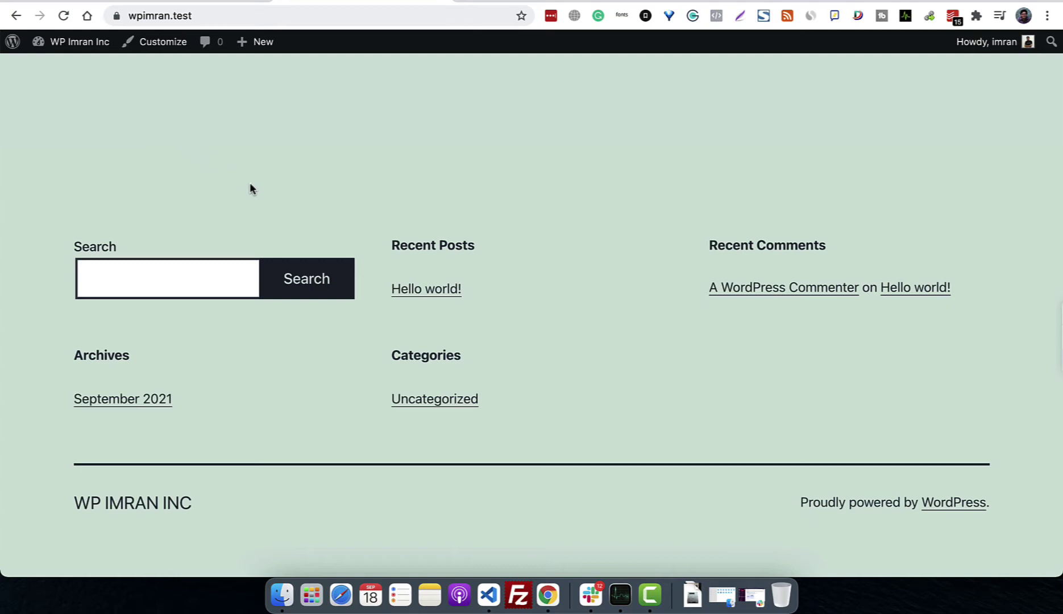
Step: Go from the Dashboard to Posts > Categories and add the category WP Tutorials
{"action": "left_click", "coordinate": [79, 42]}
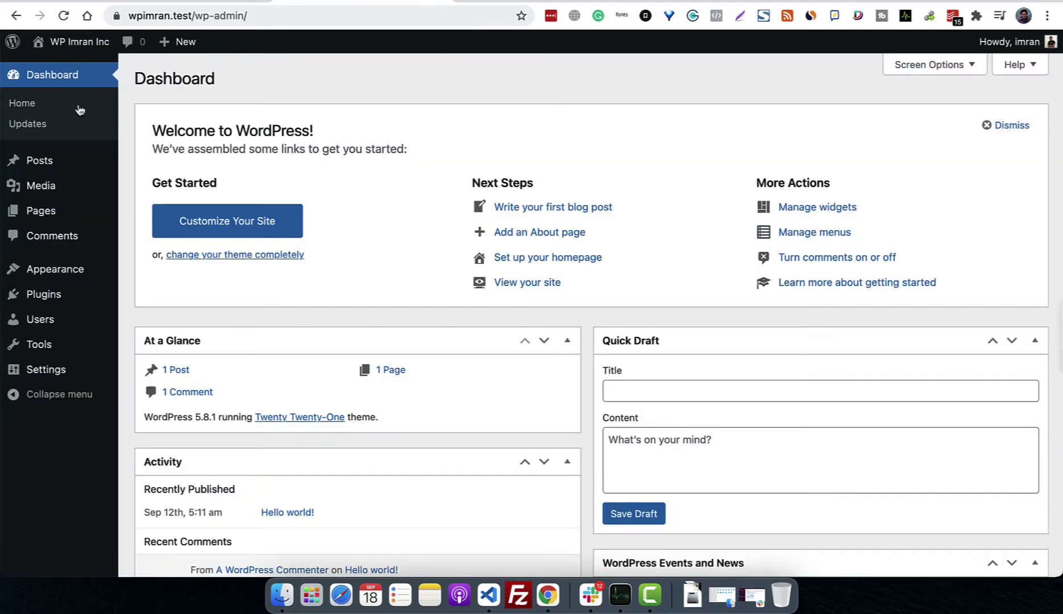
{"action": "left_click", "coordinate": [39, 167]}
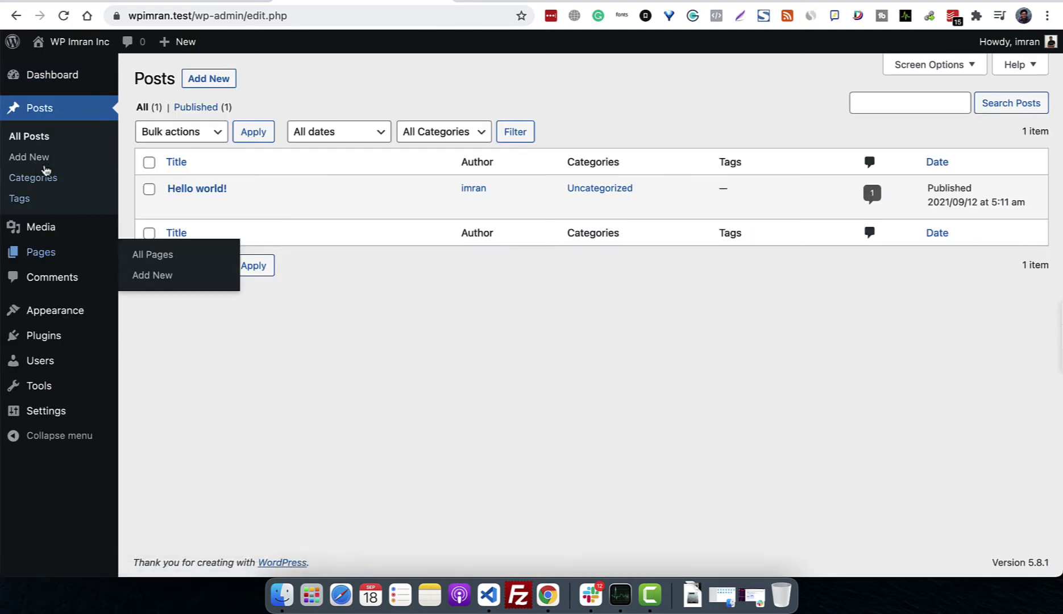
{"action": "left_click", "coordinate": [33, 178]}
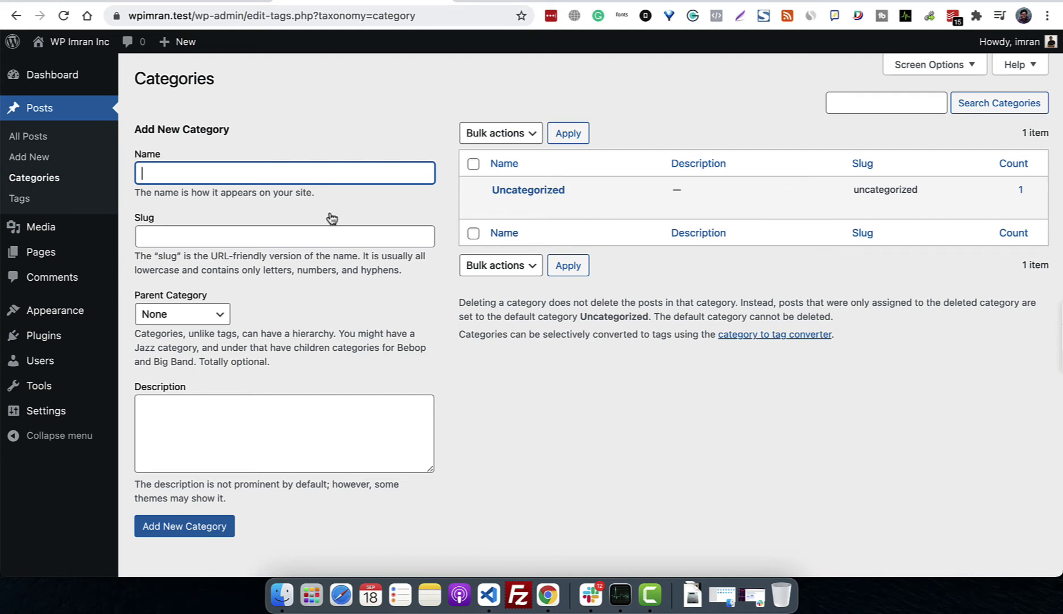
{"action": "type", "text": "WP Tutorials"}
{"action": "key", "text": "Return"}
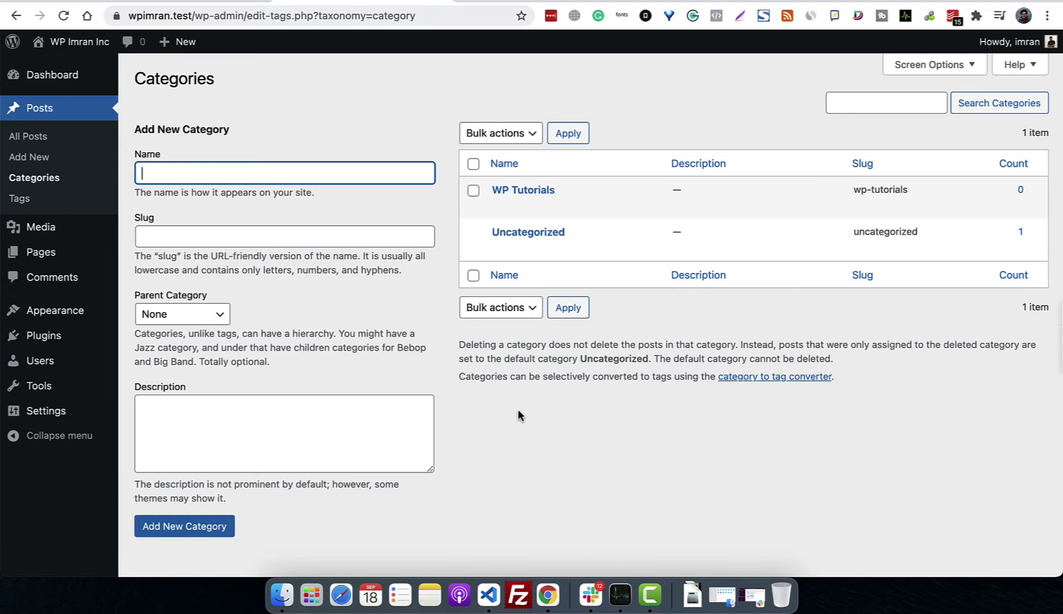
{"action": "left_click", "coordinate": [481, 387]}
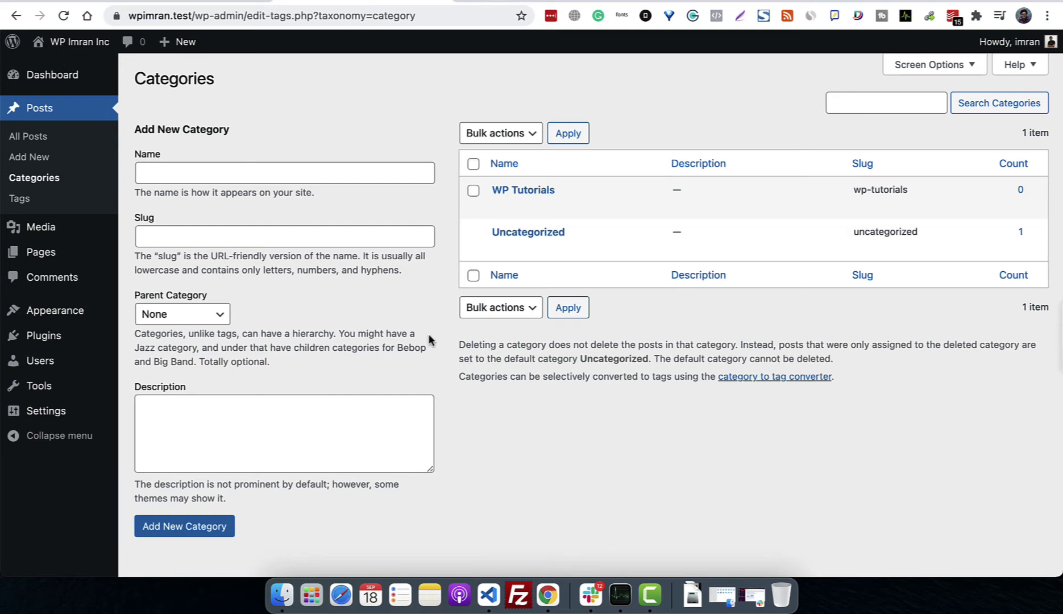
{"action": "mouse_move", "coordinate": [81, 314]}
{"action": "mouse_move", "coordinate": [91, 392]}
{"action": "mouse_move", "coordinate": [50, 417]}
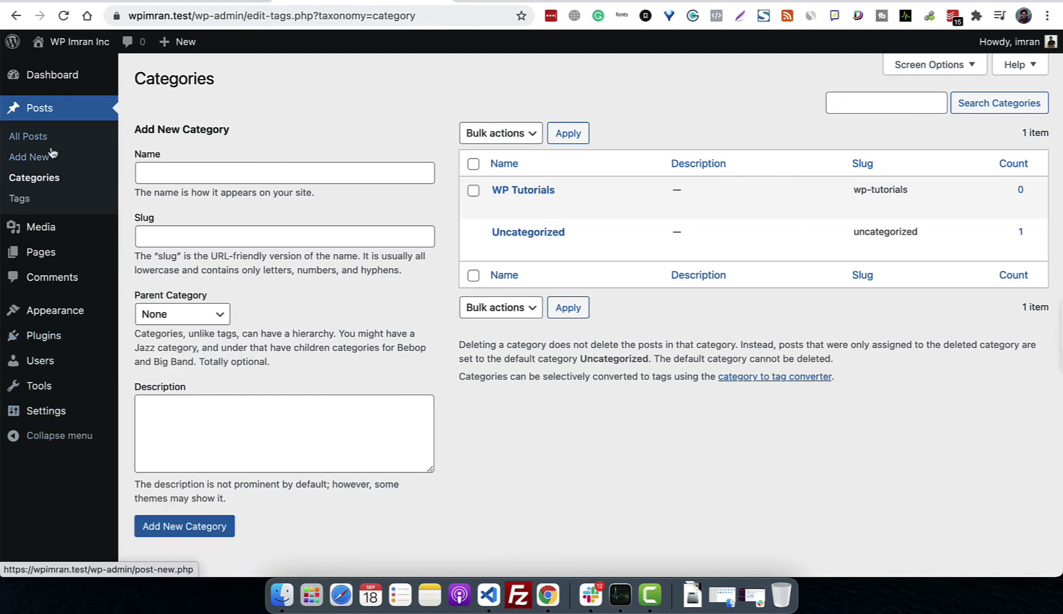
Step: Write a new post titled 'This is my first post' with body 'This is the post content' and save the draft
{"action": "left_click", "coordinate": [36, 166]}
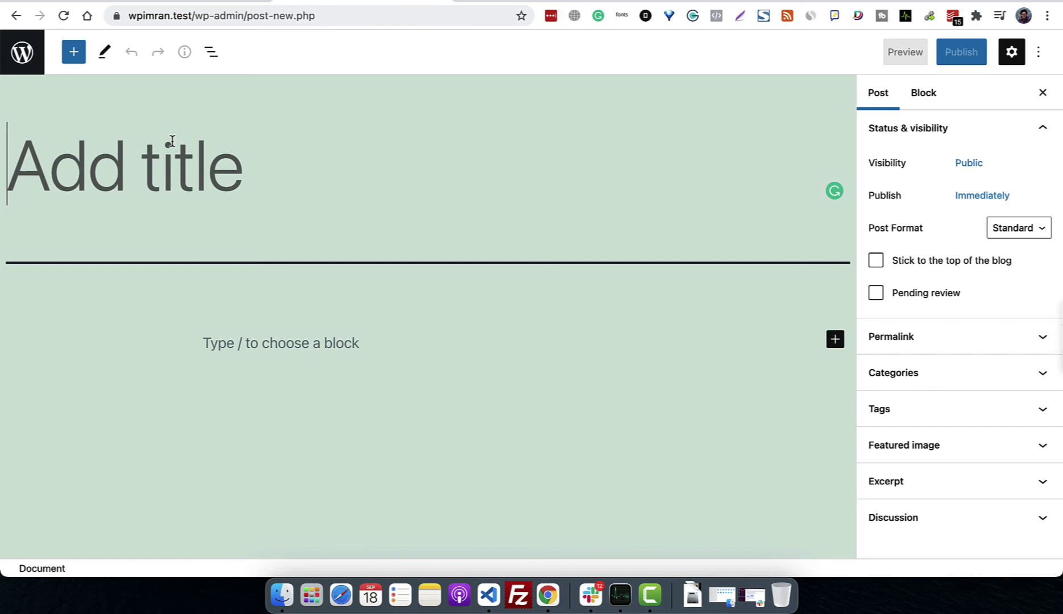
{"action": "type", "text": "This i"}
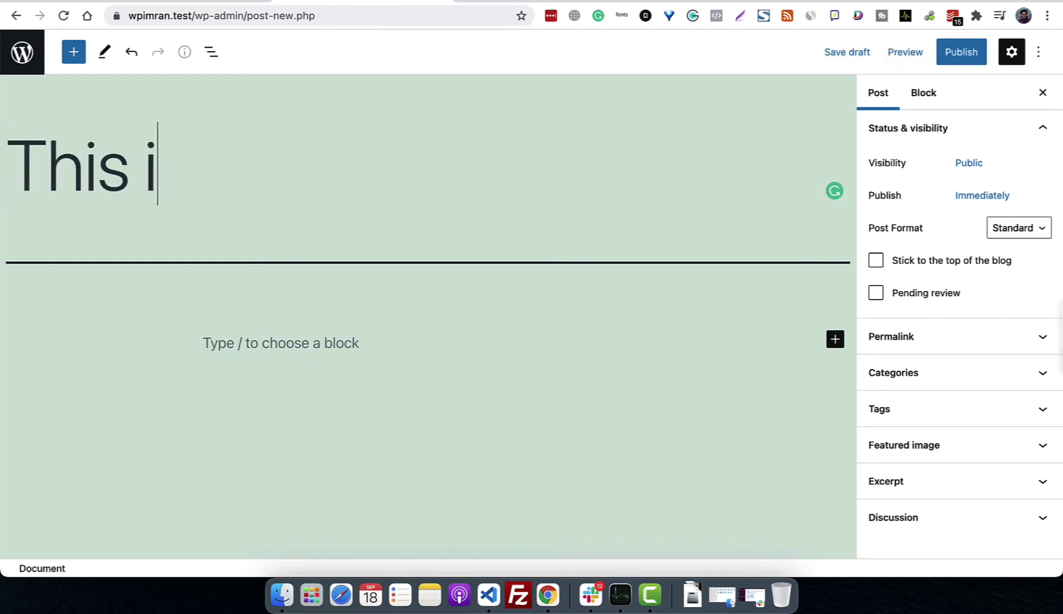
{"action": "type", "text": "s my first post"}
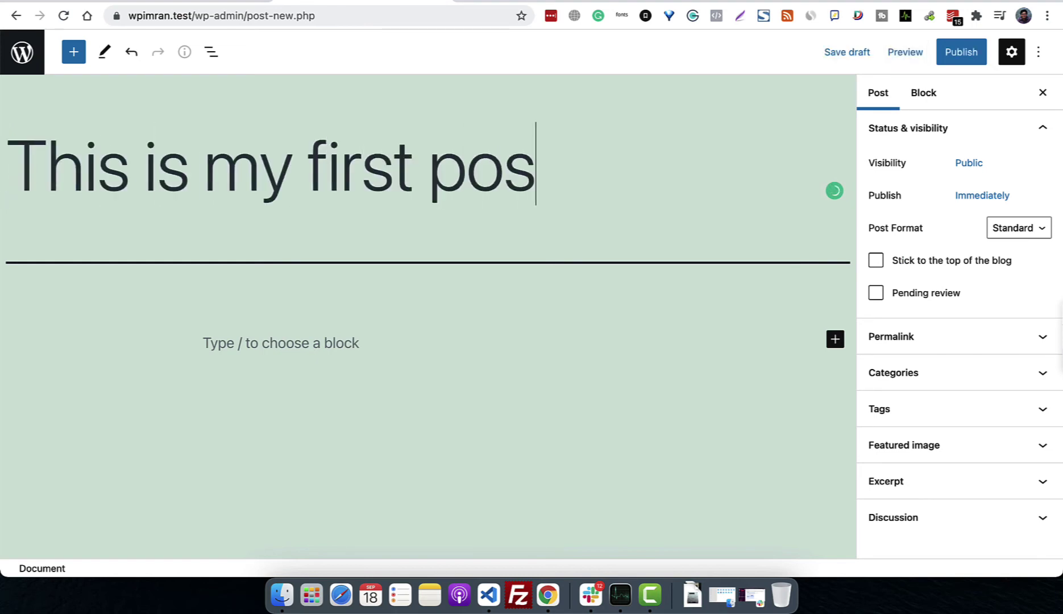
{"action": "left_click", "coordinate": [198, 368]}
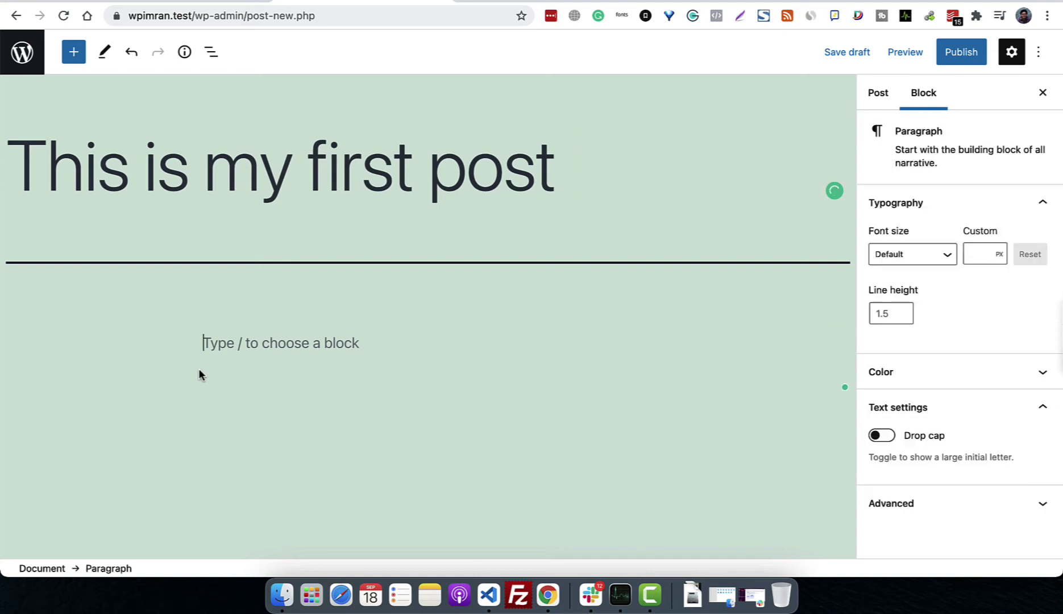
{"action": "type", "text": "This is the post "}
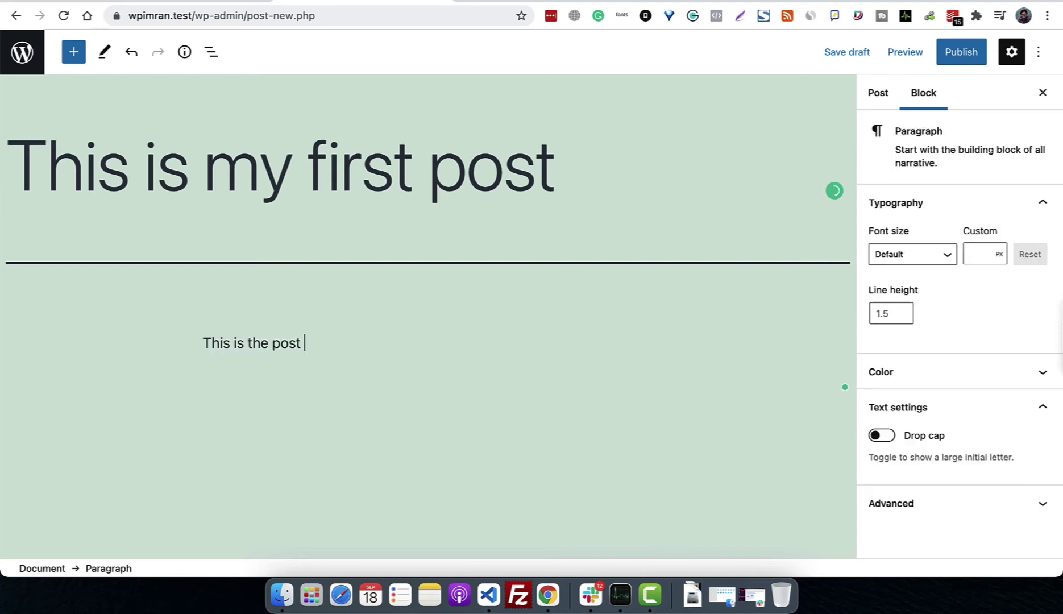
{"action": "type", "text": "content"}
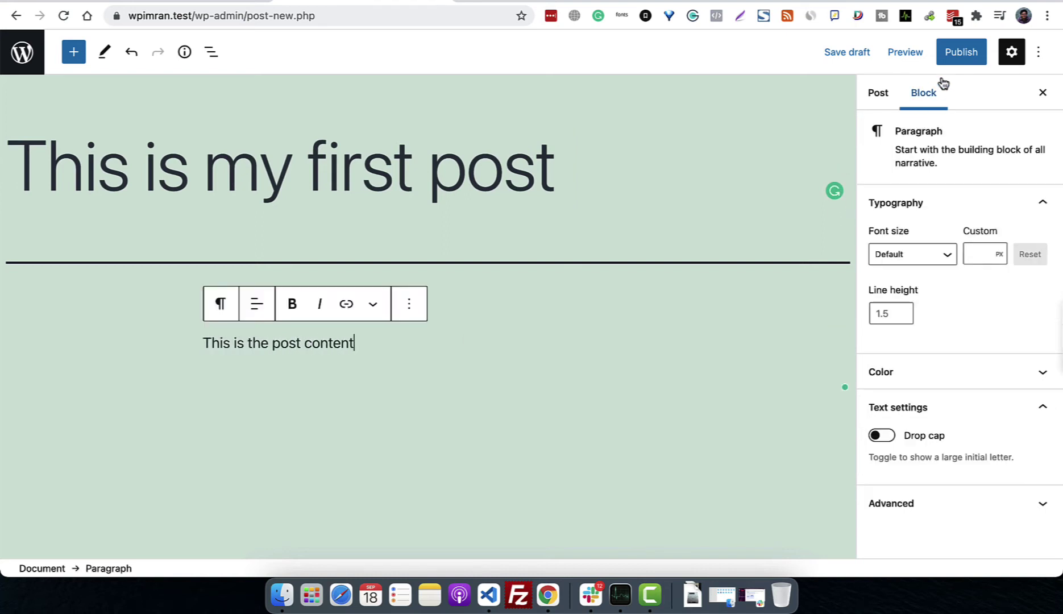
{"action": "left_click", "coordinate": [850, 55]}
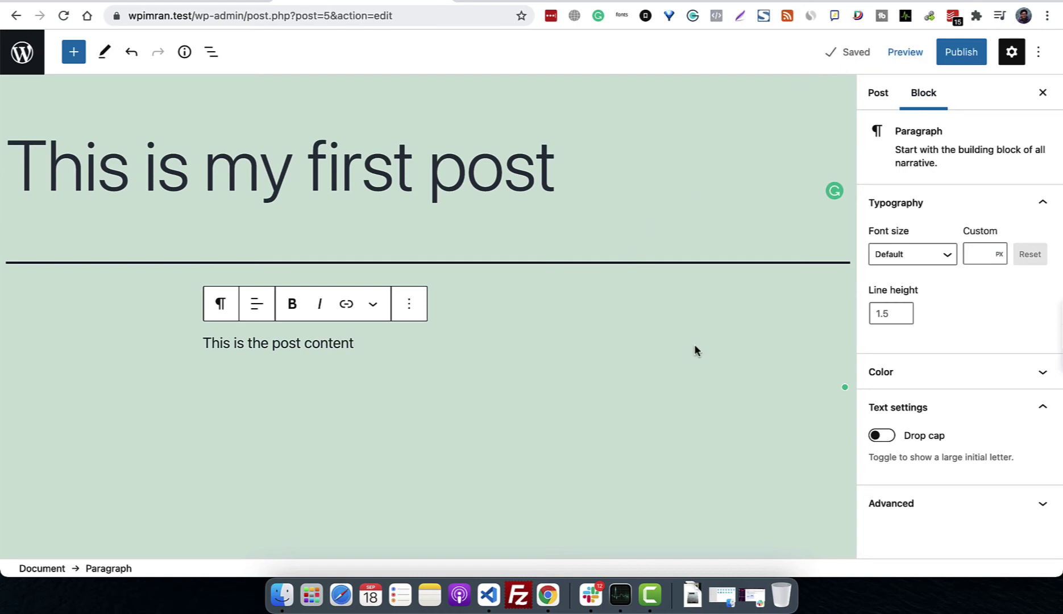
Step: Reopen the settings sidebar, show the Post settings, and expand the Permalink panel
{"action": "left_click", "coordinate": [1014, 59]}
{"action": "left_click", "coordinate": [1016, 60]}
{"action": "left_click", "coordinate": [881, 97]}
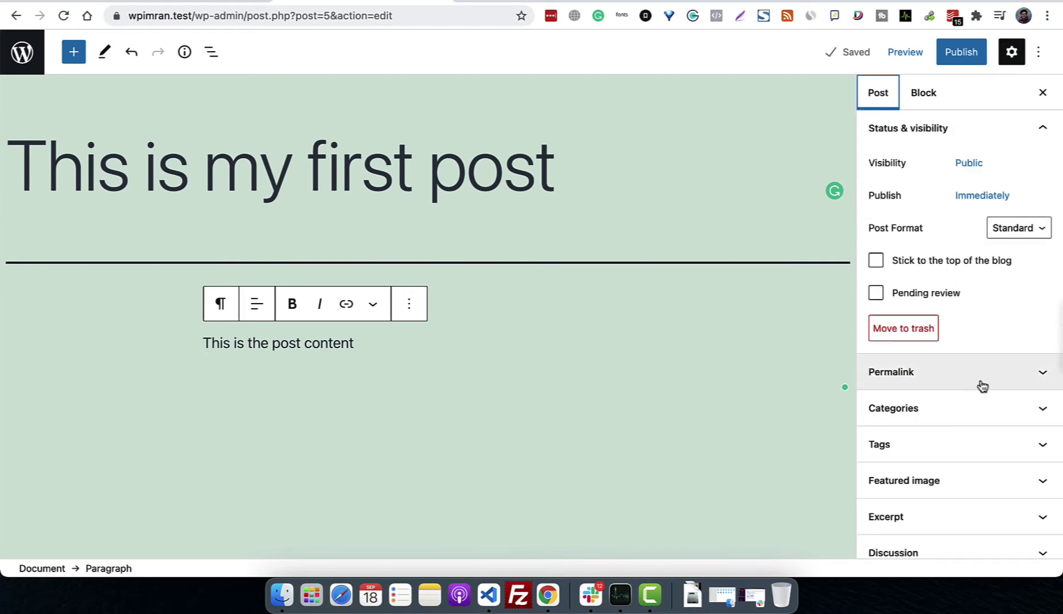
{"action": "left_click", "coordinate": [946, 387]}
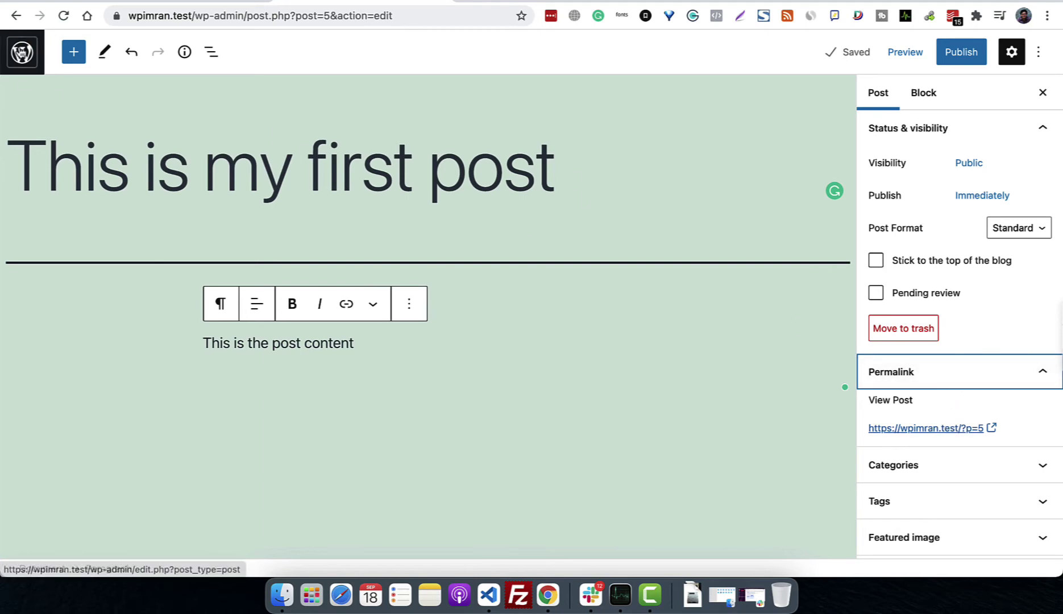
Step: Select the Post name structure in Settings > Permalinks, save, and go back to Posts
{"action": "left_click", "coordinate": [22, 51]}
{"action": "mouse_move", "coordinate": [66, 418]}
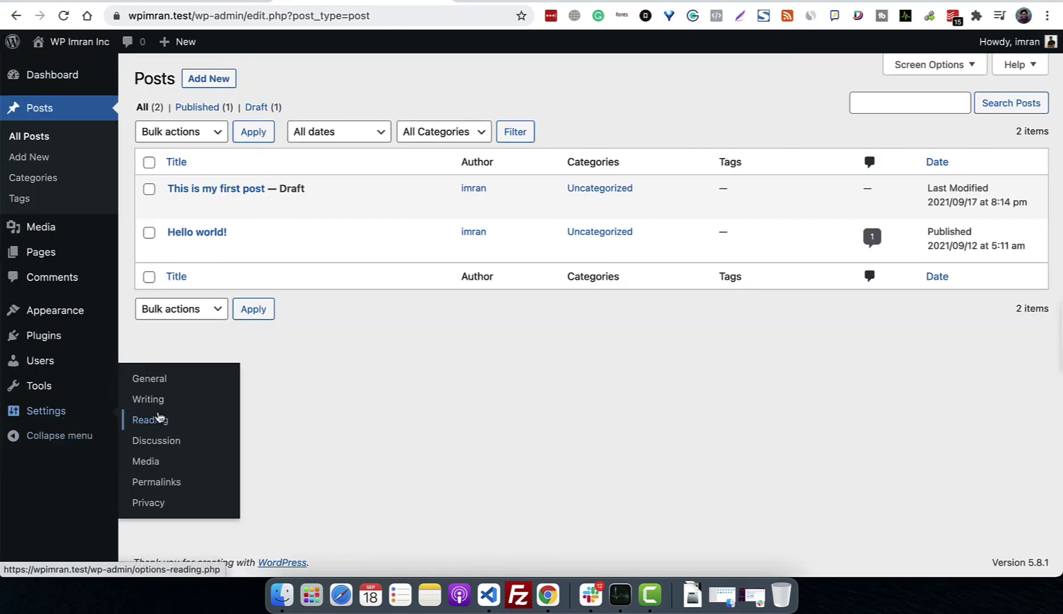
{"action": "left_click", "coordinate": [154, 481]}
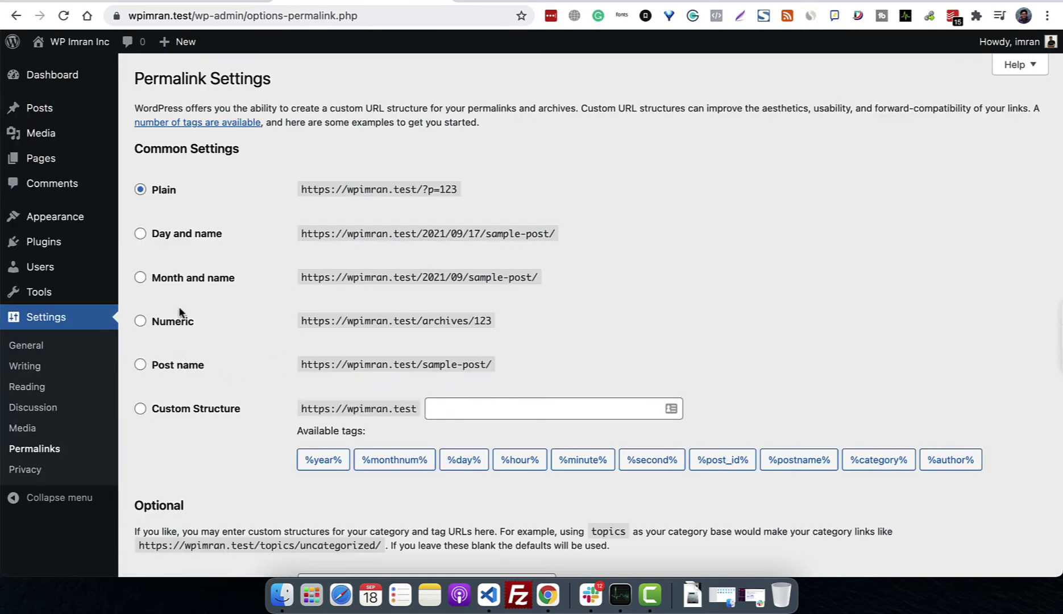
{"action": "left_click", "coordinate": [181, 369]}
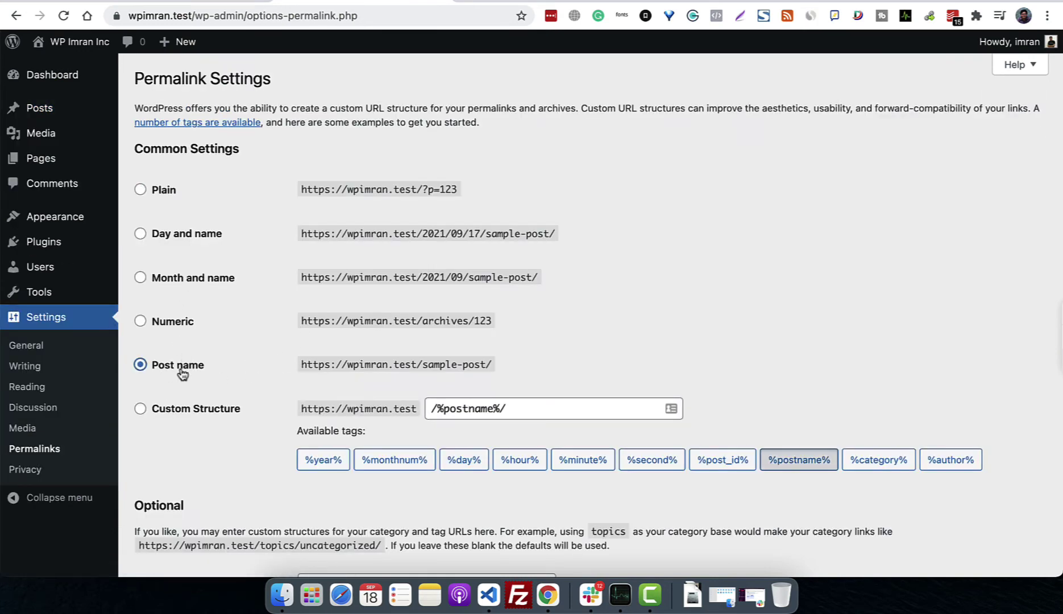
{"action": "scroll", "coordinate": [182, 373], "scroll_direction": "down", "scroll_amount": 5}
{"action": "left_click", "coordinate": [177, 471]}
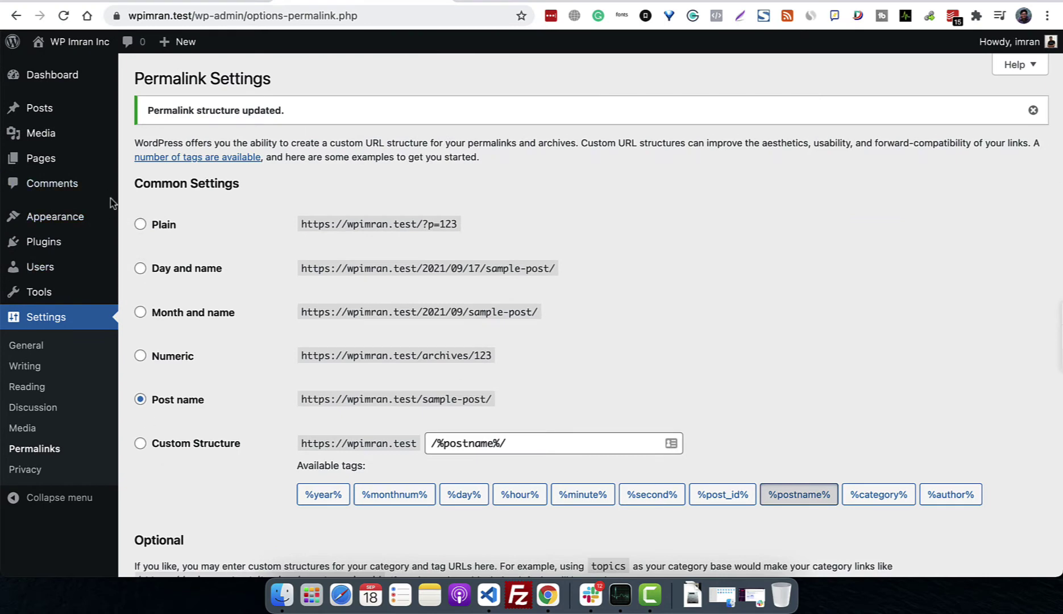
{"action": "left_click", "coordinate": [59, 109]}
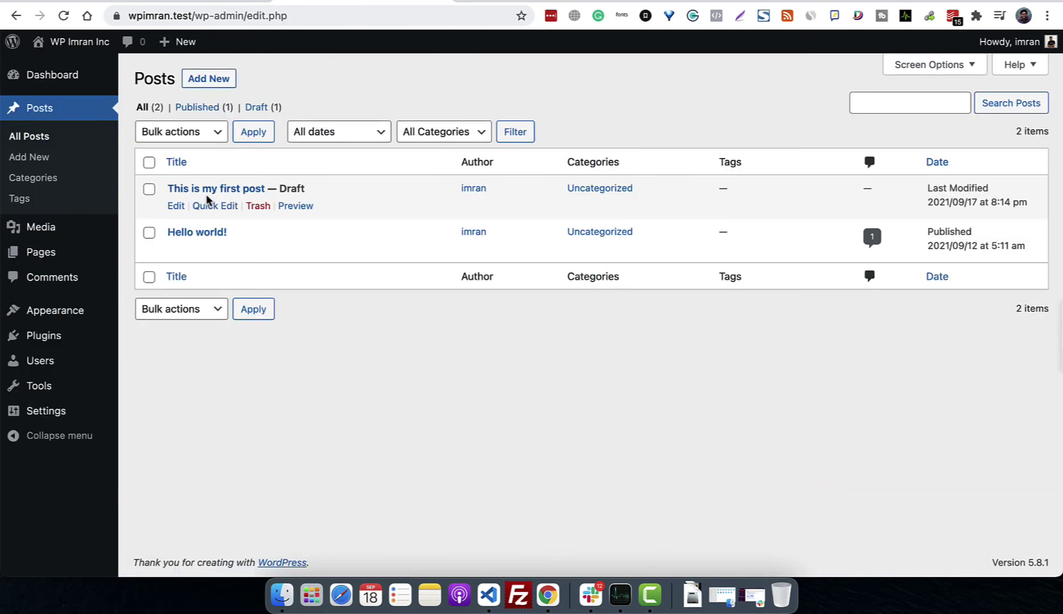
Step: Publish 'This is my first post', view it live, and select the this-is-my-first-post slug
{"action": "left_click", "coordinate": [238, 189]}
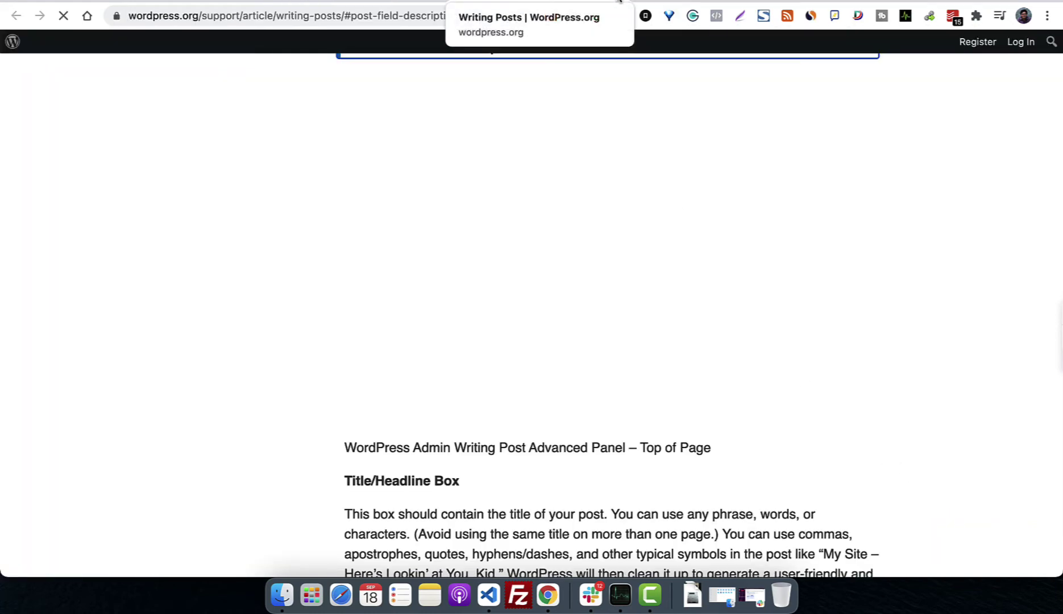
{"action": "left_click", "coordinate": [620, 1]}
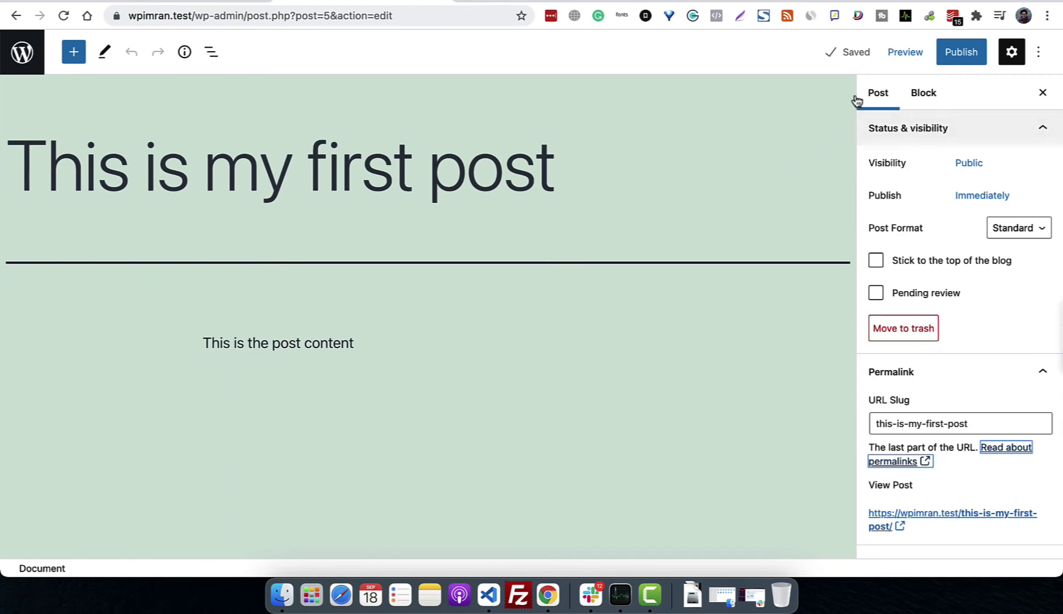
{"action": "left_click", "coordinate": [960, 57]}
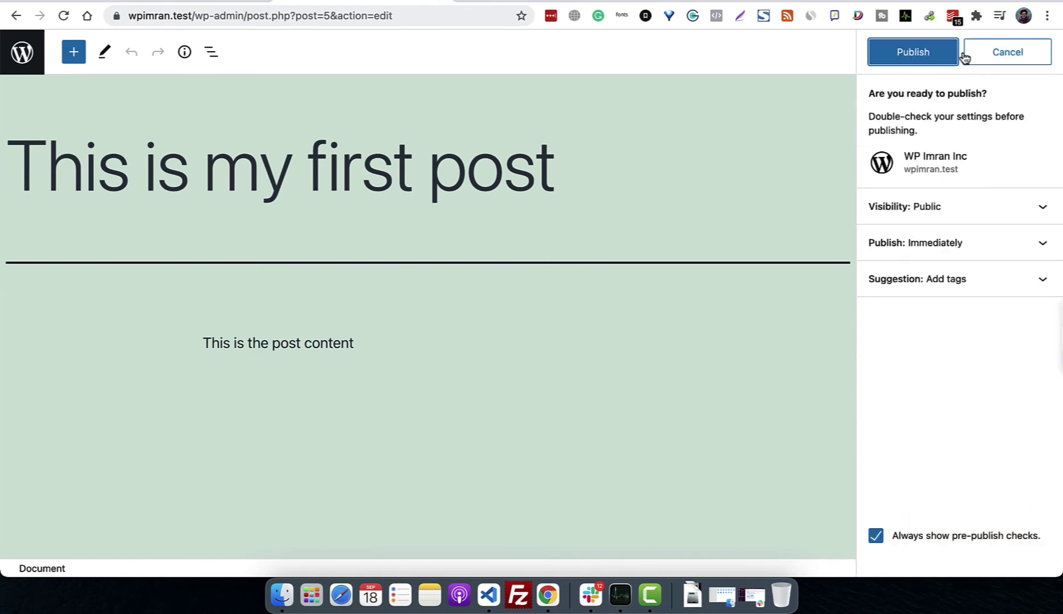
{"action": "left_click", "coordinate": [937, 52]}
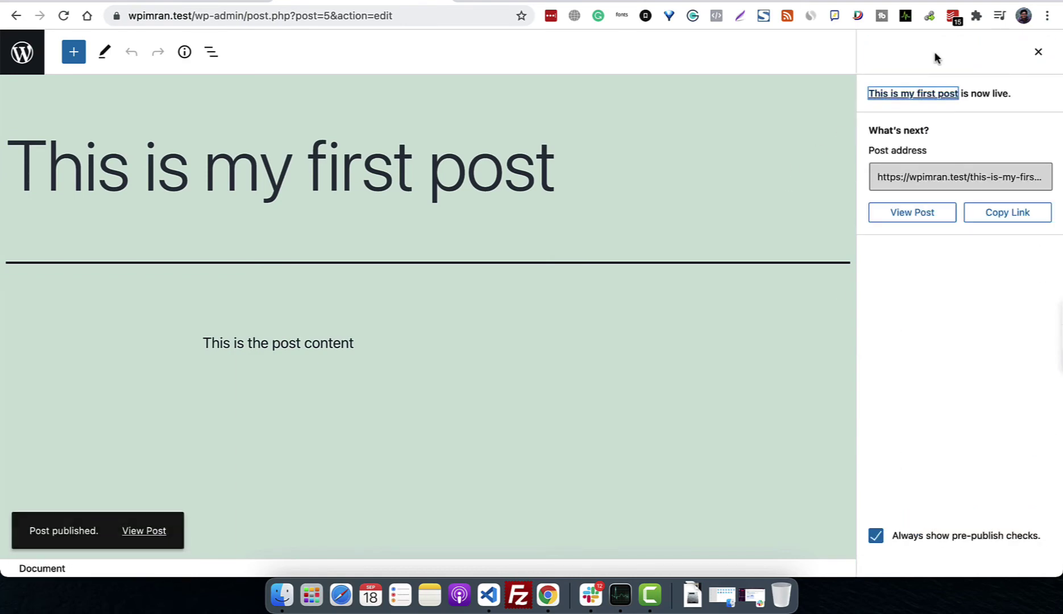
{"action": "left_click", "coordinate": [911, 213]}
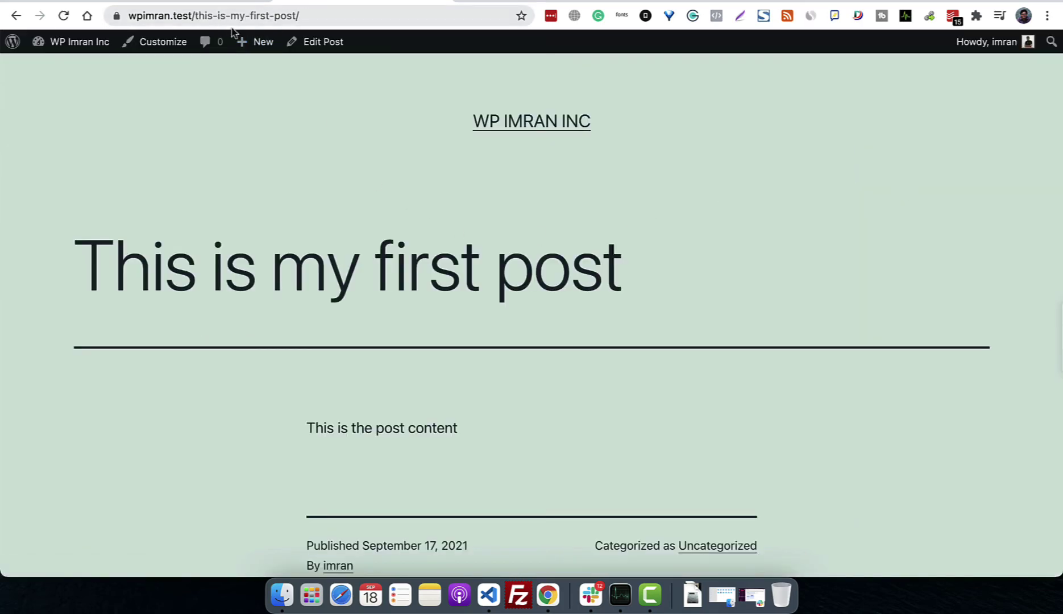
{"action": "left_click_drag", "start_coordinate": [195, 16], "coordinate": [297, 17]}
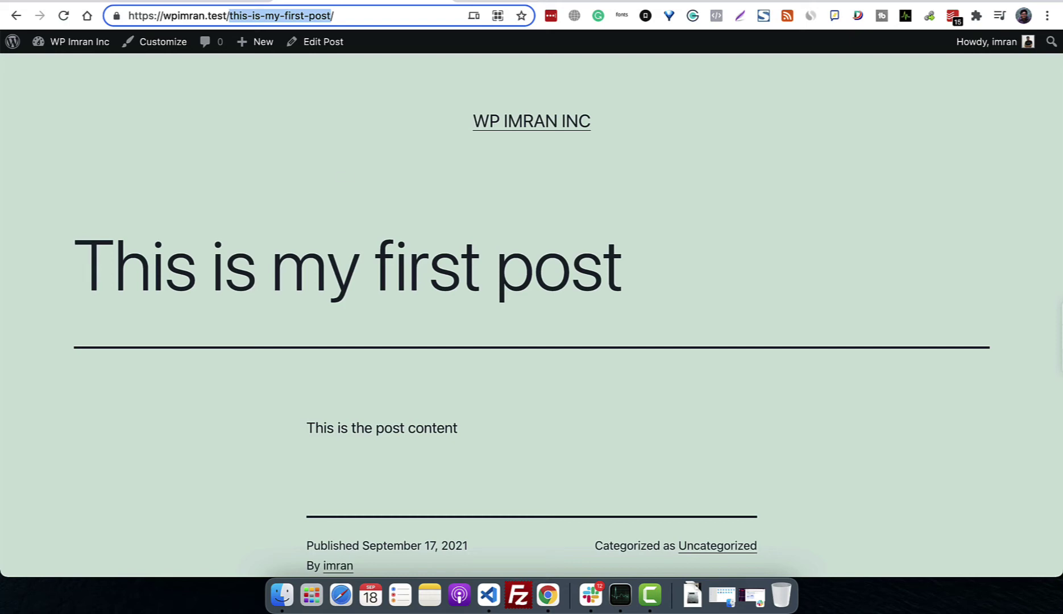
Step: Replace the post's URL slug with first-post, update the post, and view it at wpimran.test/first-post/
{"action": "left_click", "coordinate": [17, 18]}
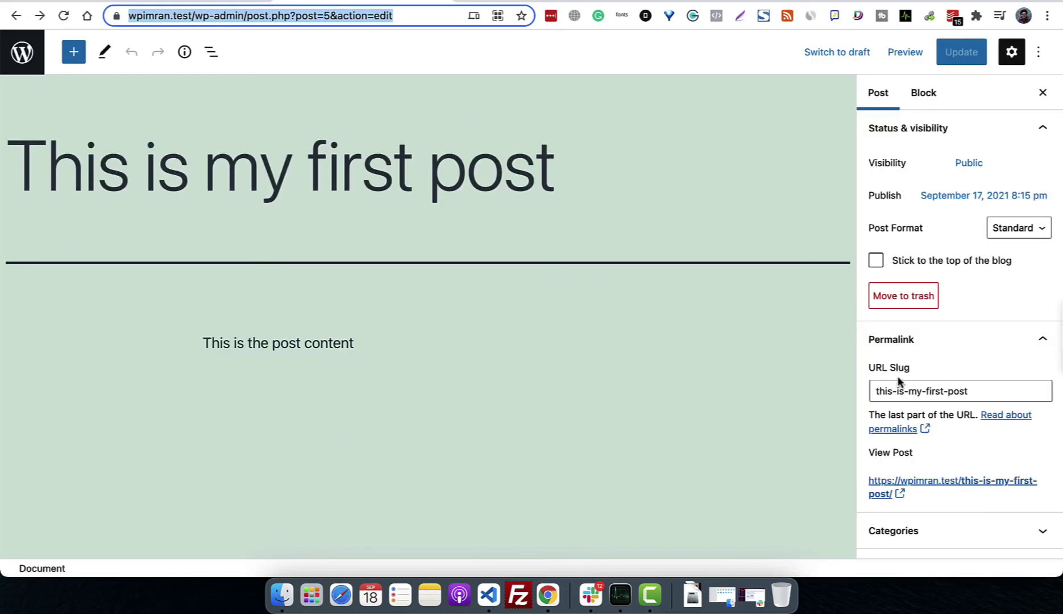
{"action": "scroll", "coordinate": [941, 492], "scroll_direction": "down", "scroll_amount": 2}
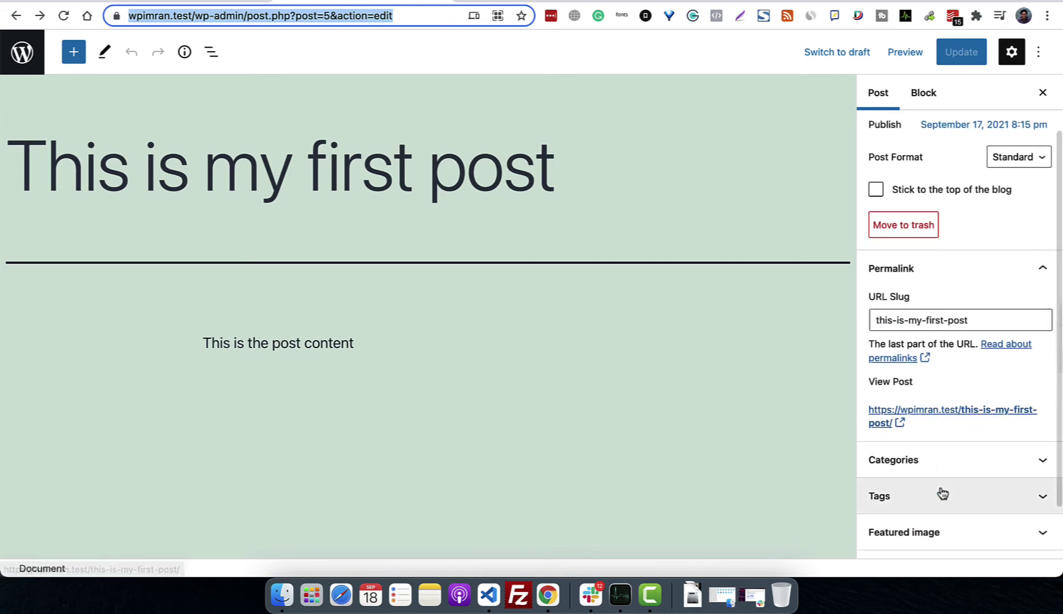
{"action": "left_click", "coordinate": [922, 321]}
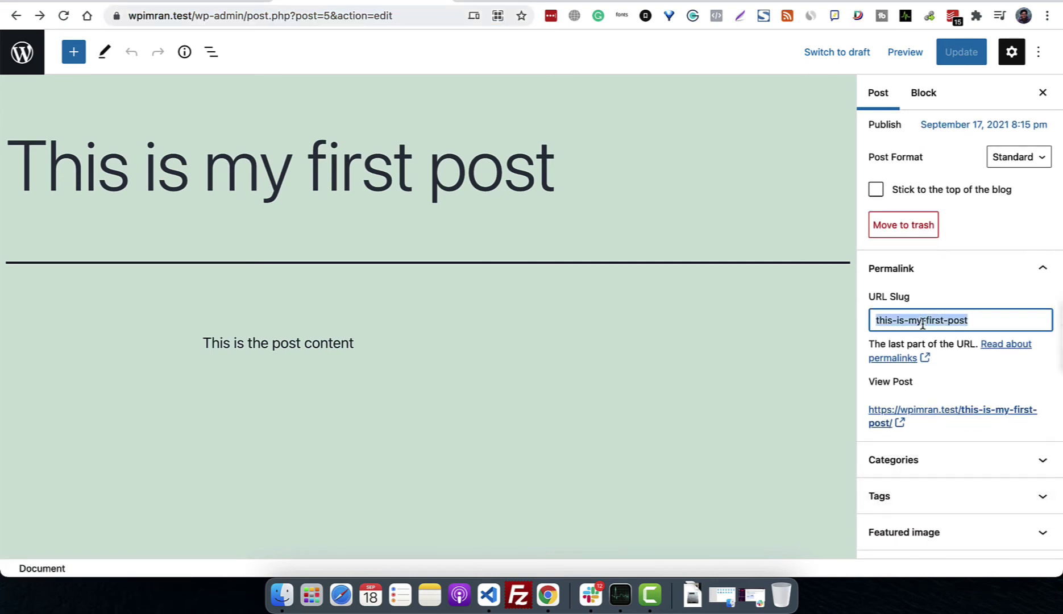
{"action": "type", "text": "fi"}
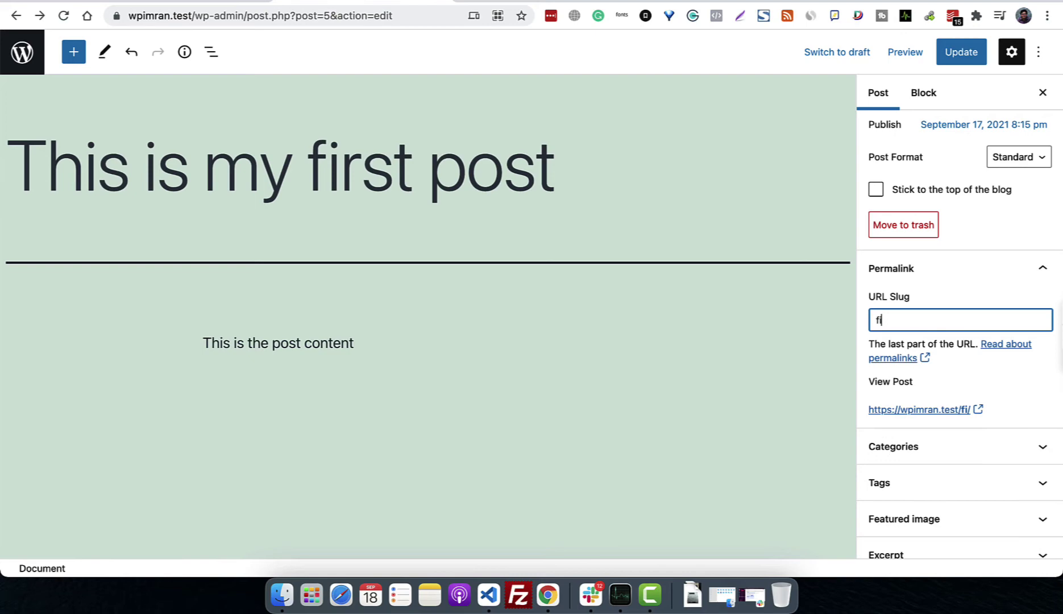
{"action": "type", "text": "rst-post"}
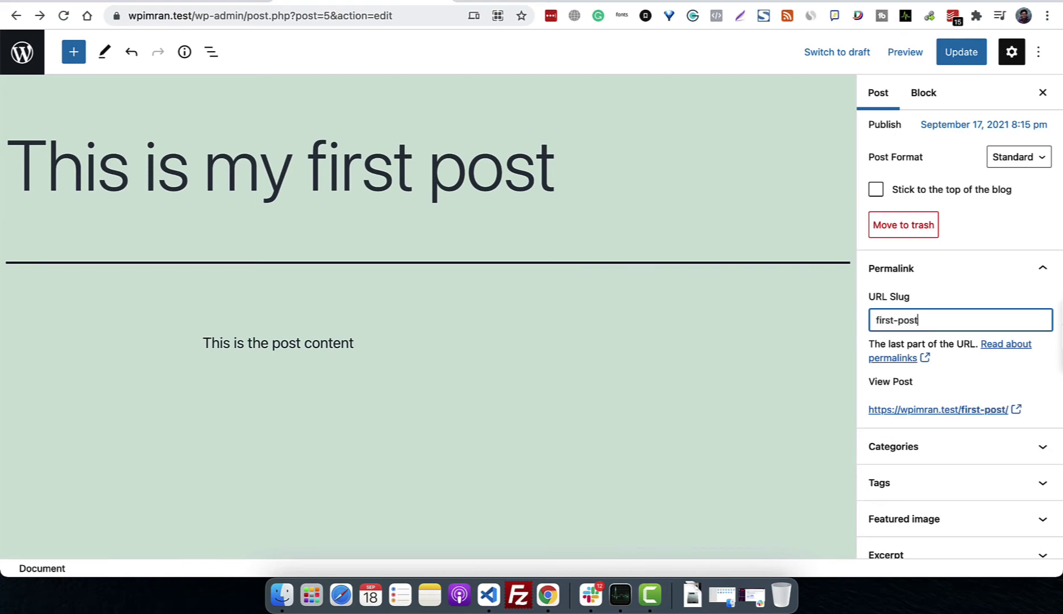
{"action": "left_click", "coordinate": [969, 63]}
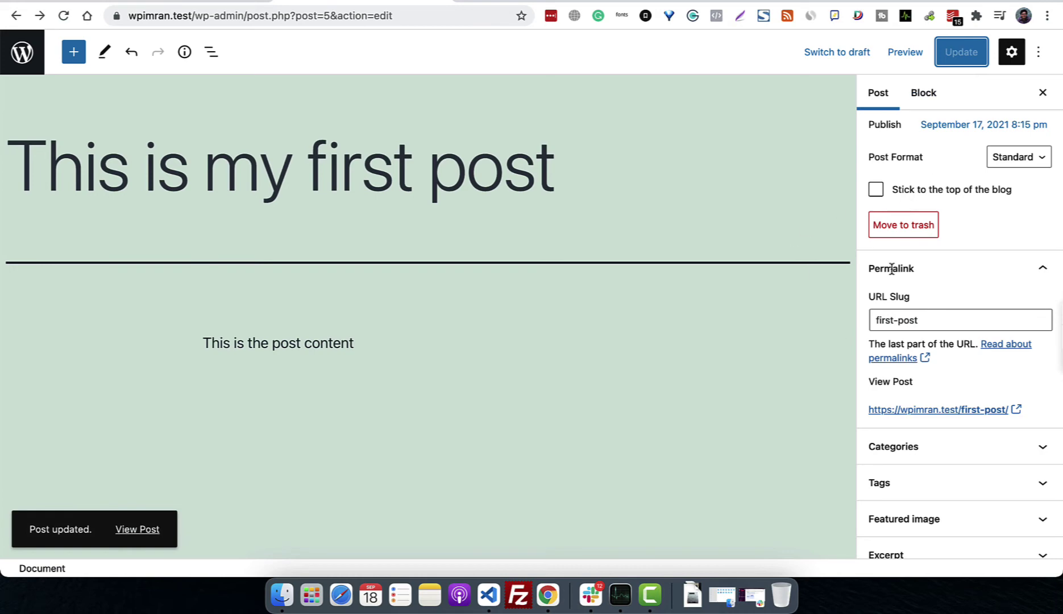
{"action": "left_click", "coordinate": [141, 530]}
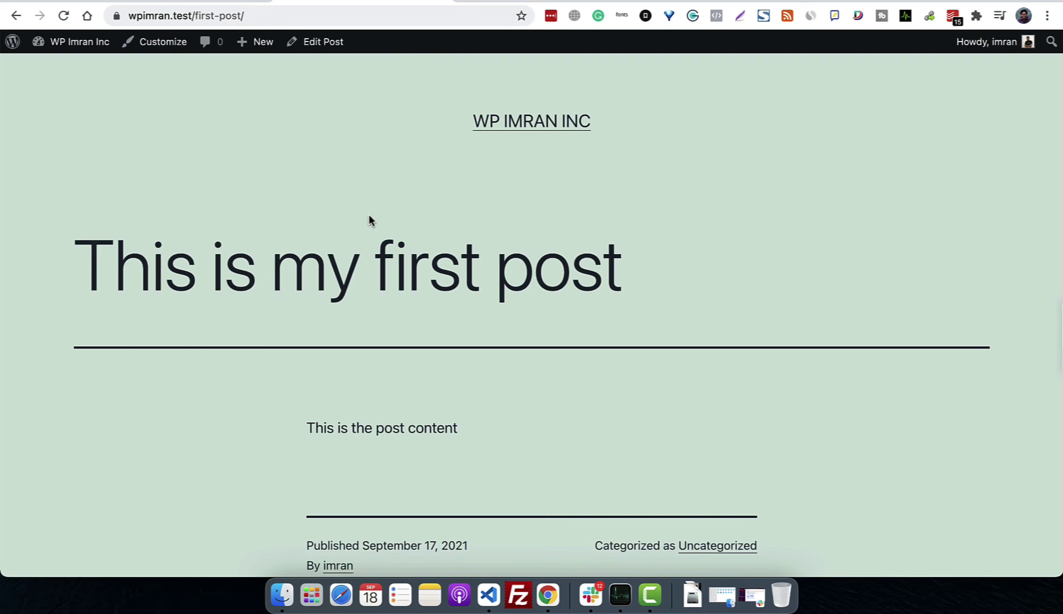
Step: Back in the post editor, expand the Tags and Featured image panels in the Post sidebar
{"action": "left_click", "coordinate": [16, 15]}
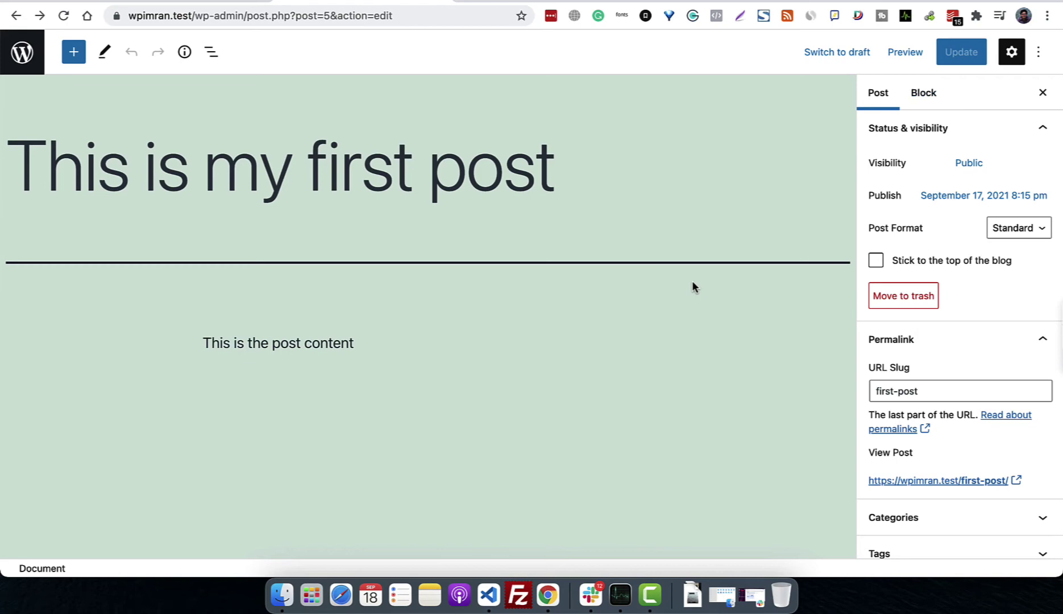
{"action": "scroll", "coordinate": [691, 286], "scroll_direction": "down", "scroll_amount": 1}
{"action": "scroll", "coordinate": [960, 412], "scroll_direction": "down", "scroll_amount": 3}
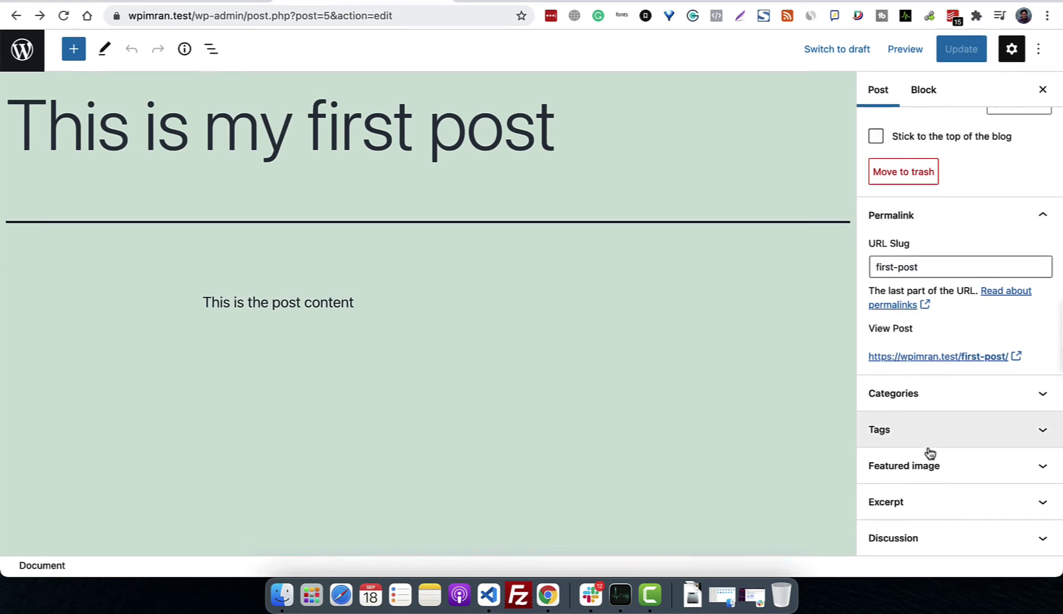
{"action": "left_click", "coordinate": [968, 435]}
{"action": "scroll", "coordinate": [972, 518], "scroll_direction": "down", "scroll_amount": 2}
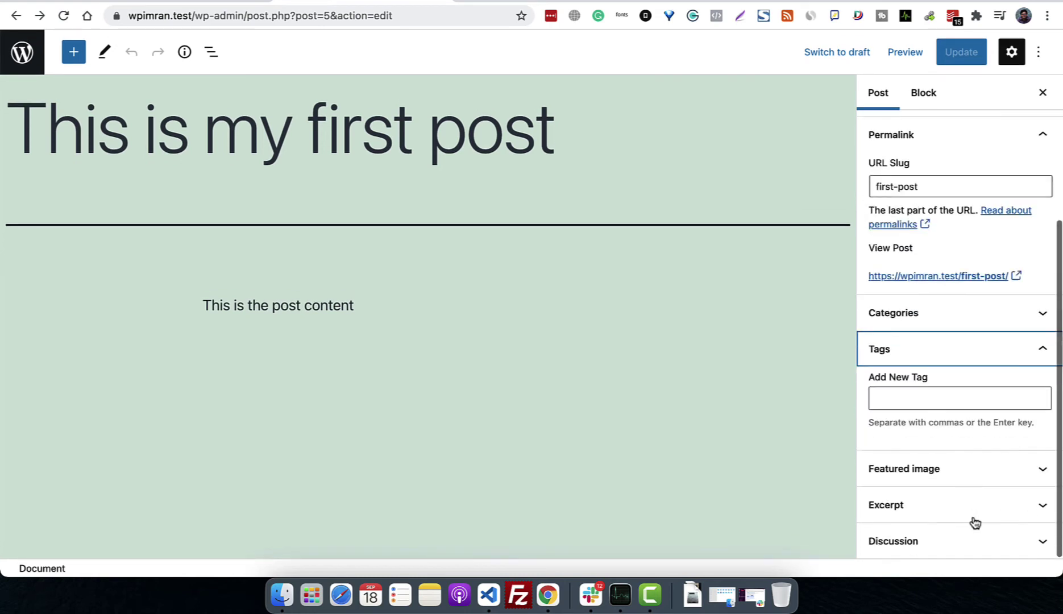
{"action": "left_click", "coordinate": [983, 468]}
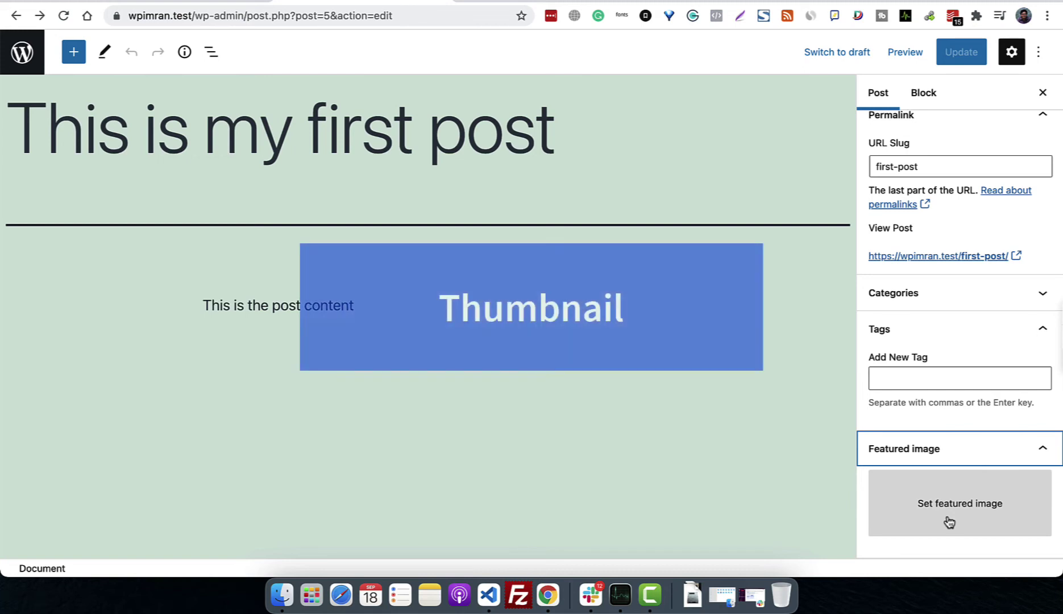
{"action": "scroll", "coordinate": [972, 372], "scroll_direction": "down", "scroll_amount": 3}
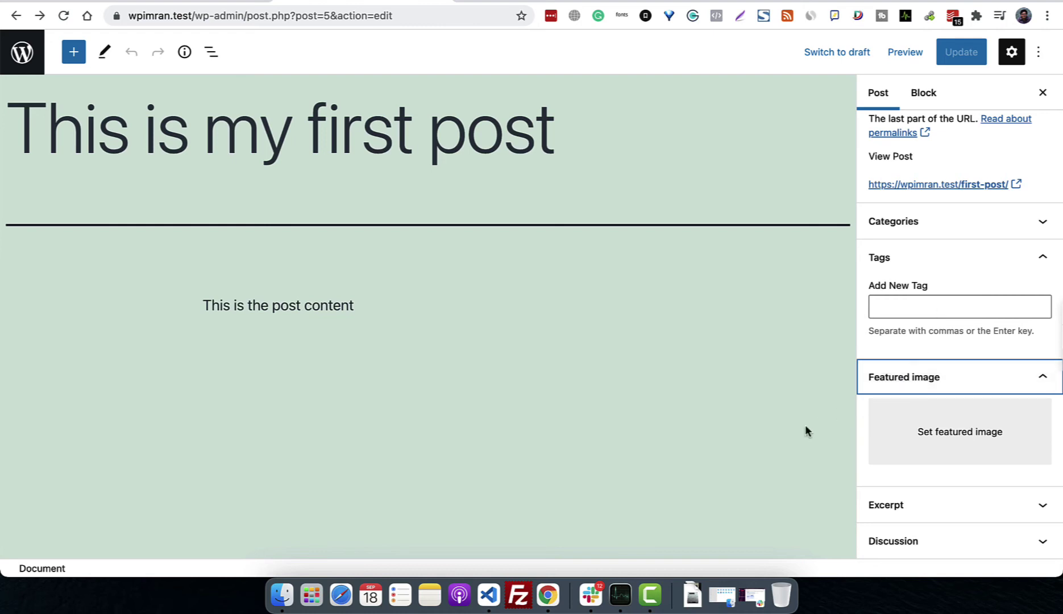
Step: Expand the Excerpt panel in the Post sidebar to reveal the empty excerpt field
{"action": "left_click", "coordinate": [937, 507]}
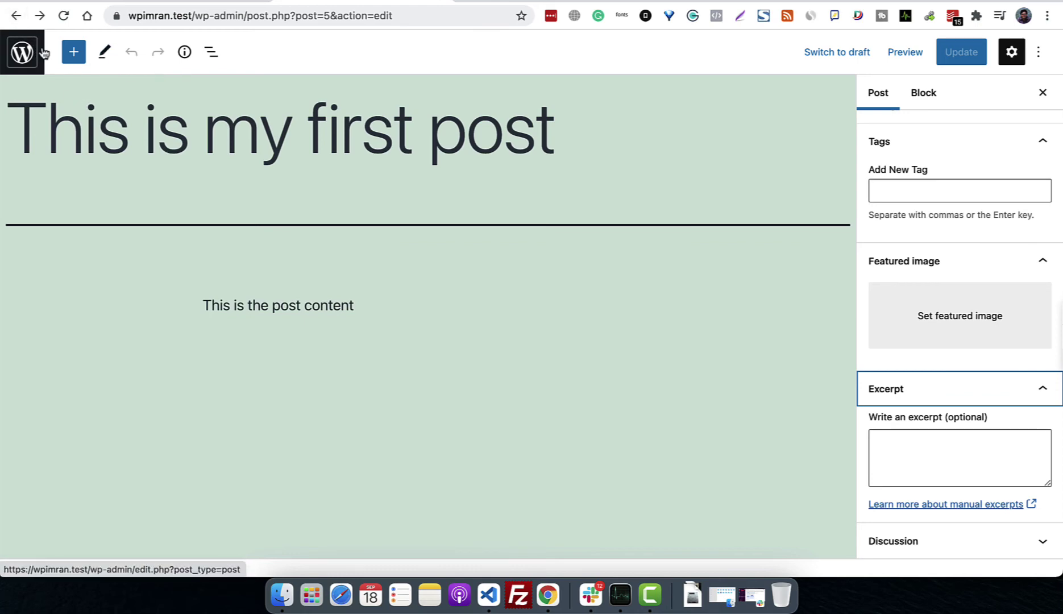
Step: Create a new menu named 'Primary Menu' under Appearance > Menus
{"action": "left_click", "coordinate": [17, 22]}
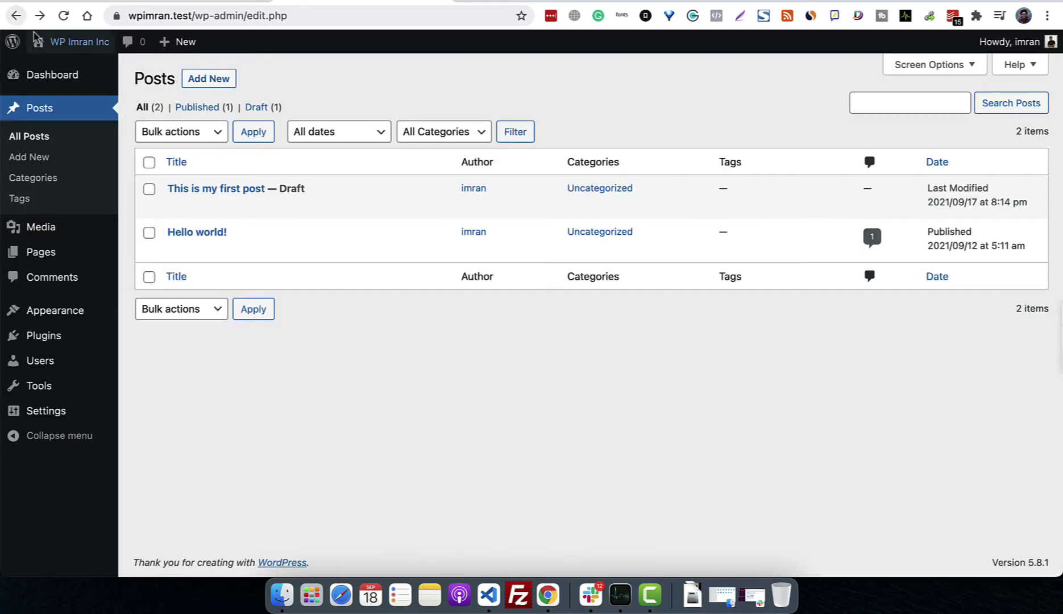
{"action": "mouse_move", "coordinate": [115, 396]}
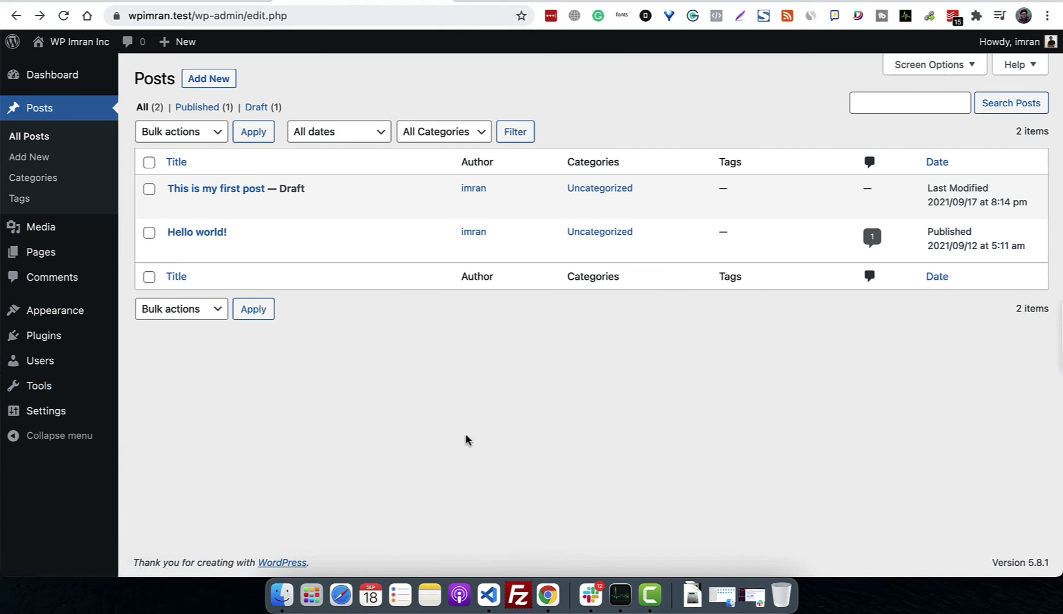
{"action": "mouse_move", "coordinate": [64, 324]}
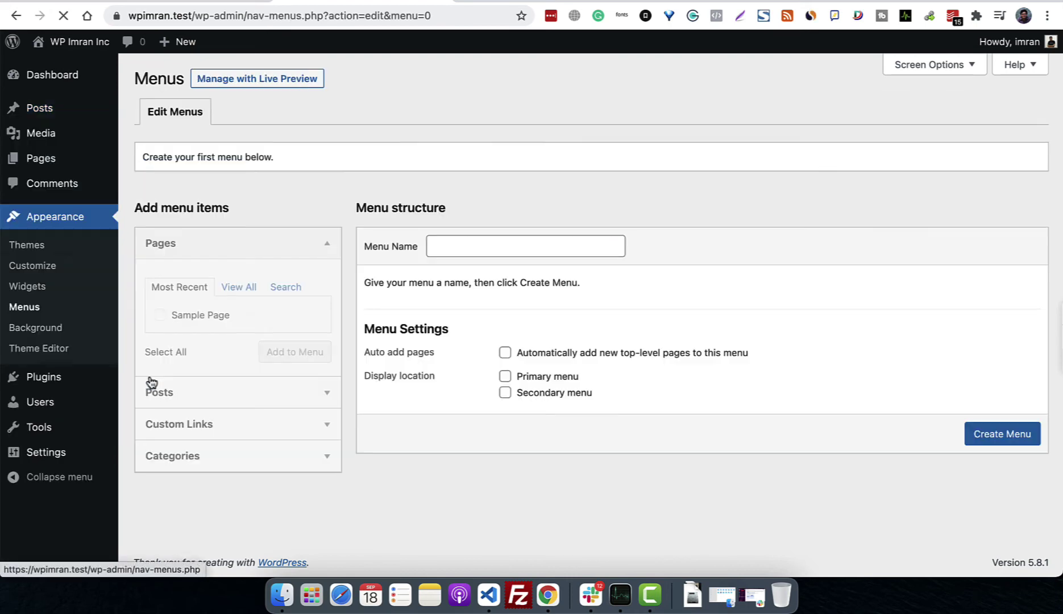
{"action": "left_click", "coordinate": [512, 254]}
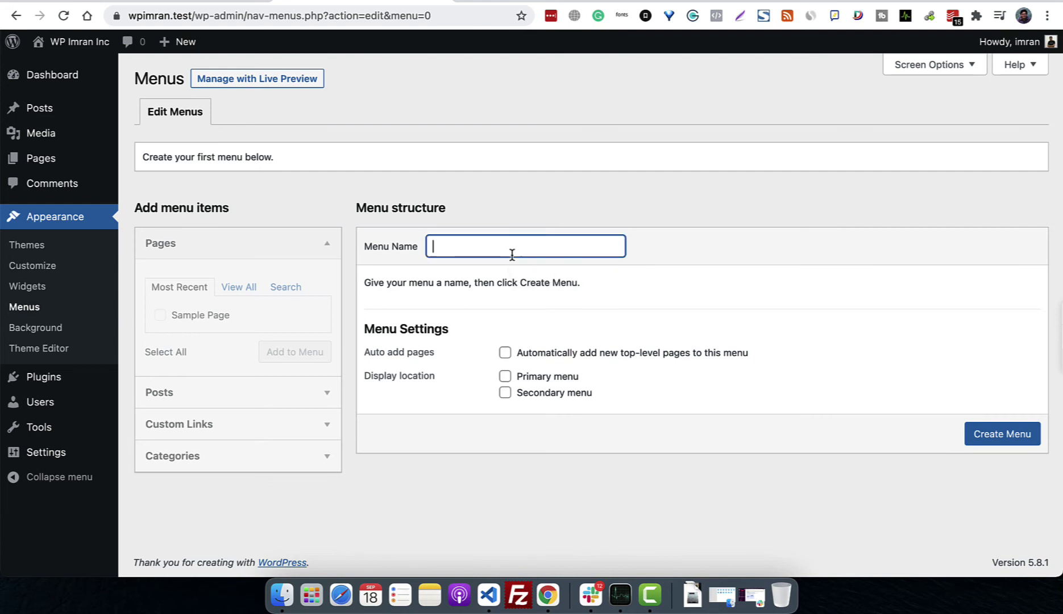
{"action": "type", "text": "Primary Menu"}
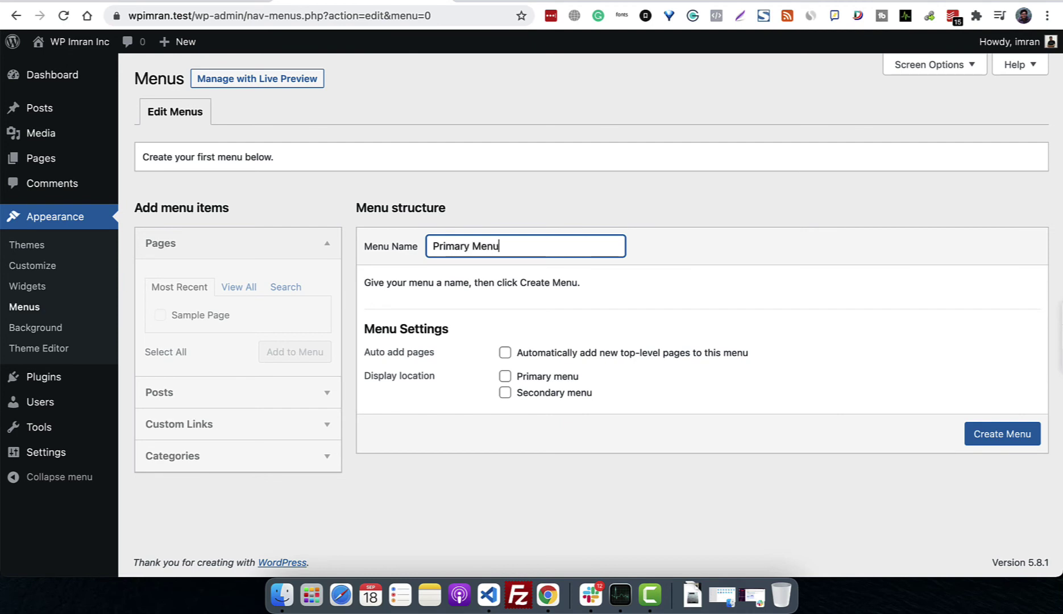
{"action": "key", "text": "Return"}
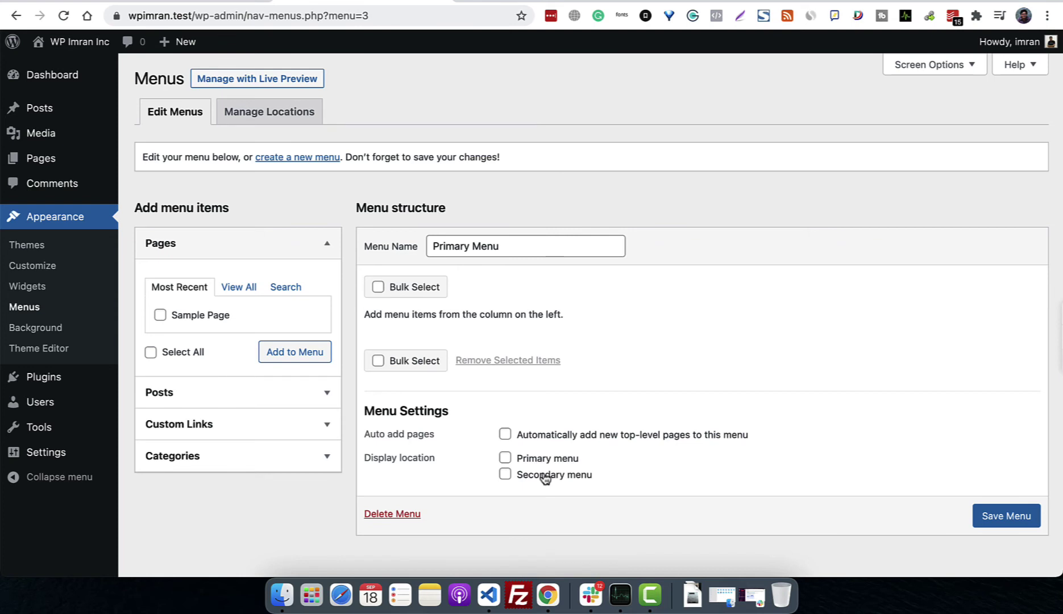
Step: Assign Primary Menu to the Primary menu location, save it, and preview the front page
{"action": "left_click", "coordinate": [520, 462]}
{"action": "left_click", "coordinate": [1010, 515]}
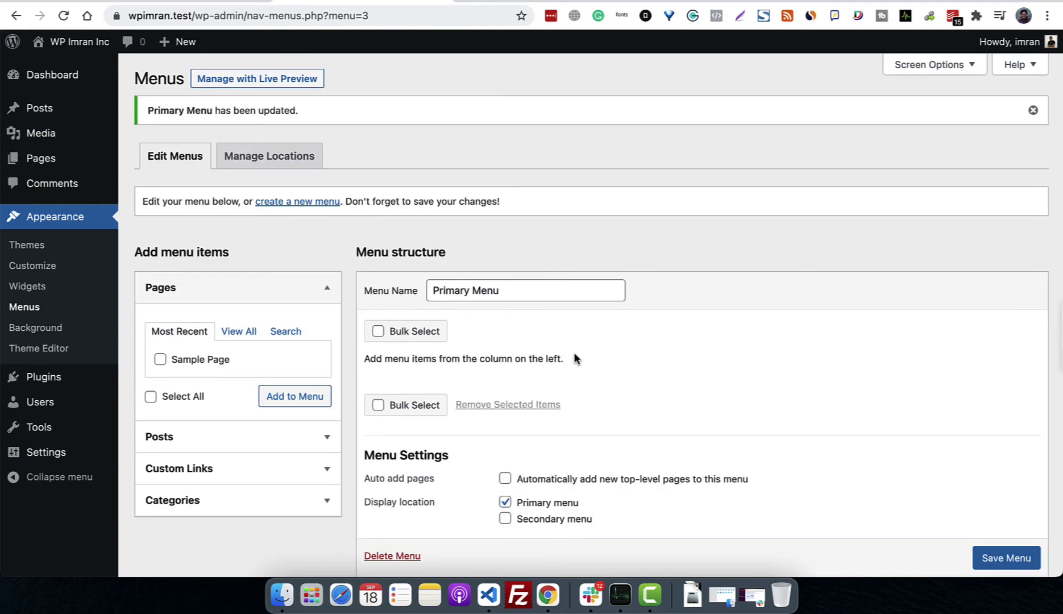
{"action": "mouse_move", "coordinate": [100, 105]}
{"action": "left_click", "coordinate": [46, 67]}
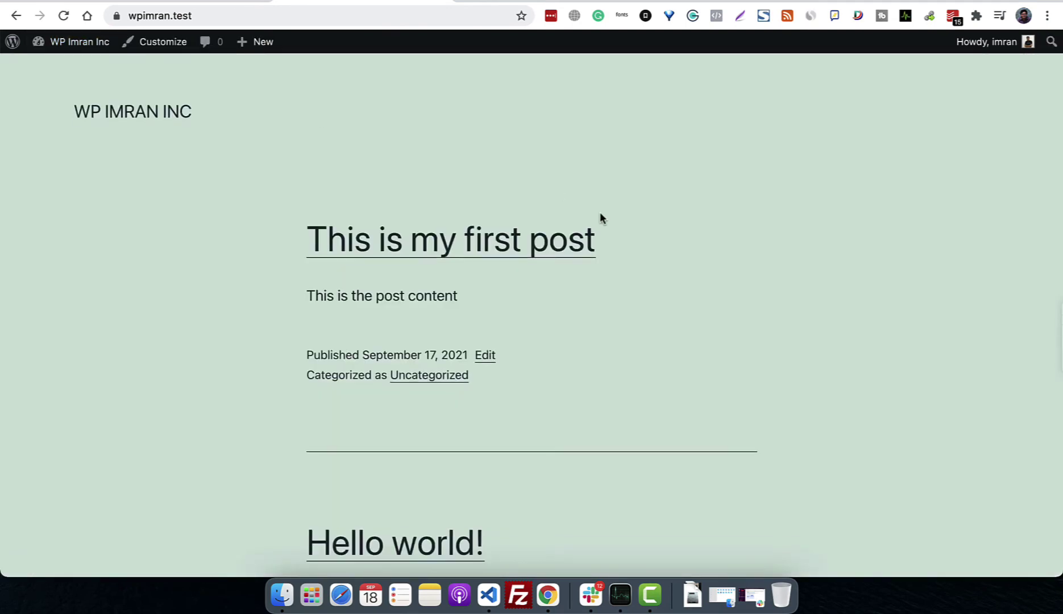
{"action": "scroll", "coordinate": [600, 218], "scroll_direction": "down", "scroll_amount": 3}
{"action": "scroll", "coordinate": [599, 218], "scroll_direction": "up", "scroll_amount": 4}
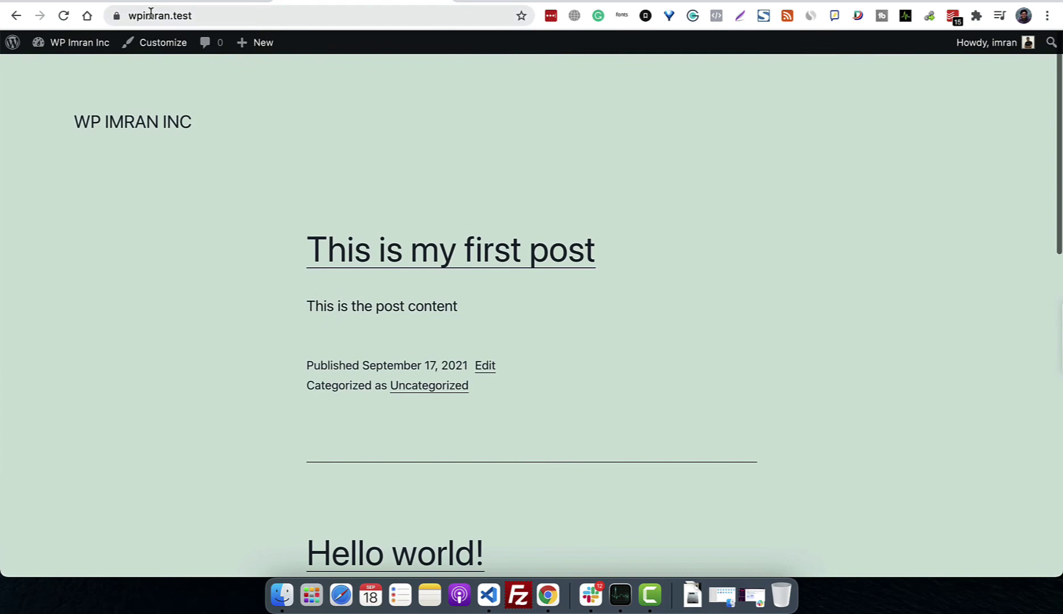
{"action": "left_click", "coordinate": [16, 15]}
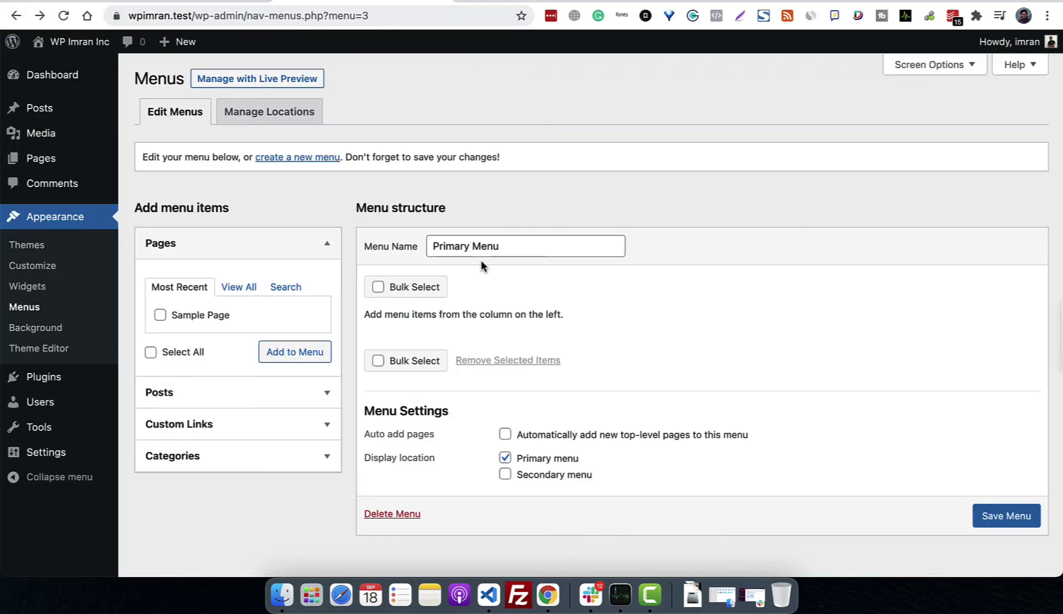
Step: Add Sample Page to Primary Menu, save it, and view the site header
{"action": "left_click", "coordinate": [208, 318]}
{"action": "left_click", "coordinate": [282, 353]}
{"action": "left_click", "coordinate": [1000, 554]}
{"action": "scroll", "coordinate": [1000, 557], "scroll_direction": "down", "scroll_amount": 1}
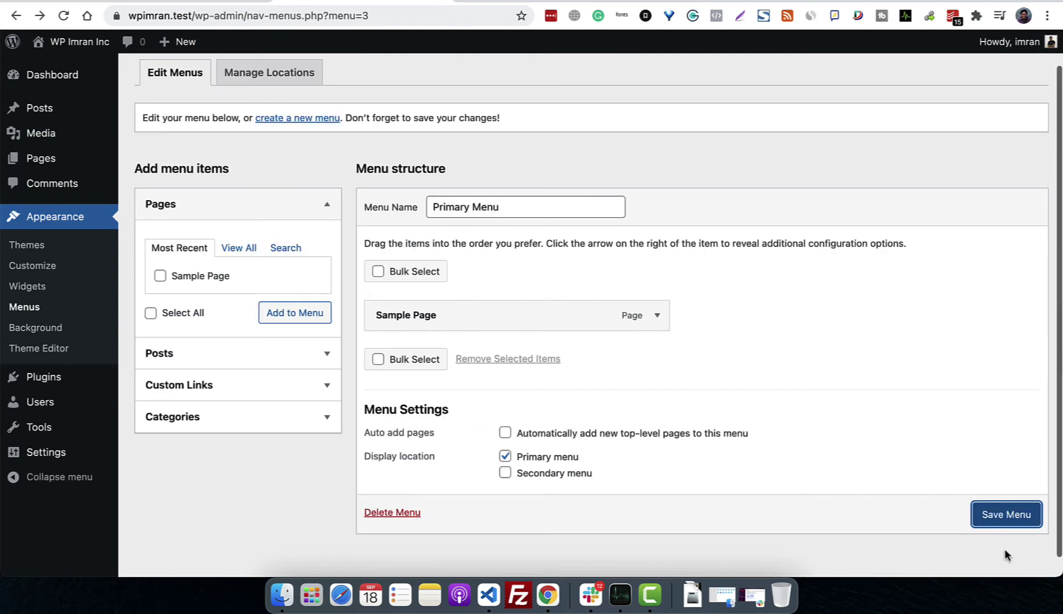
{"action": "left_click", "coordinate": [87, 44]}
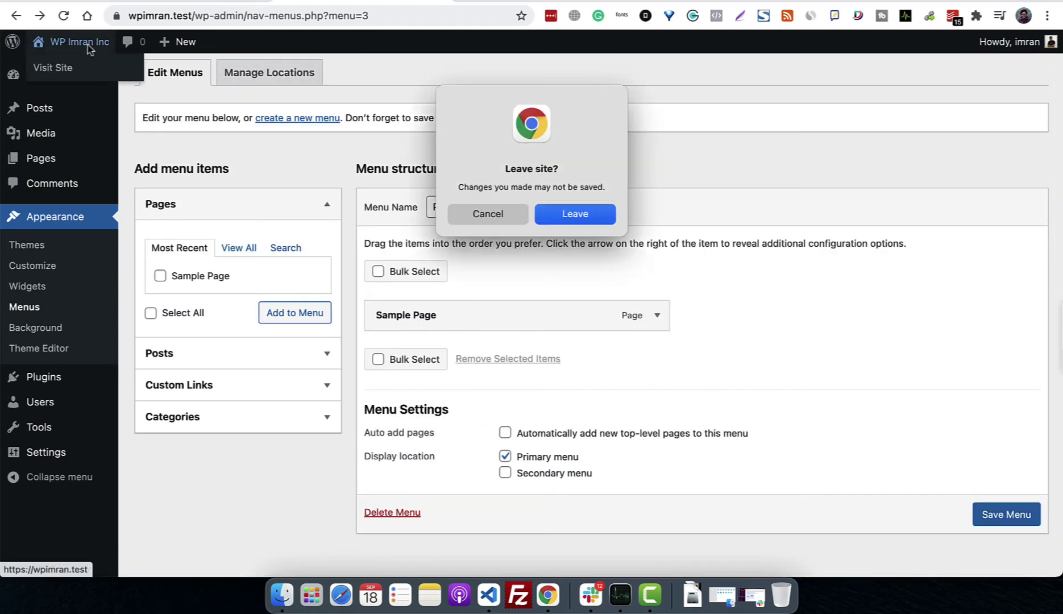
{"action": "left_click", "coordinate": [509, 218]}
{"action": "left_click", "coordinate": [1003, 513]}
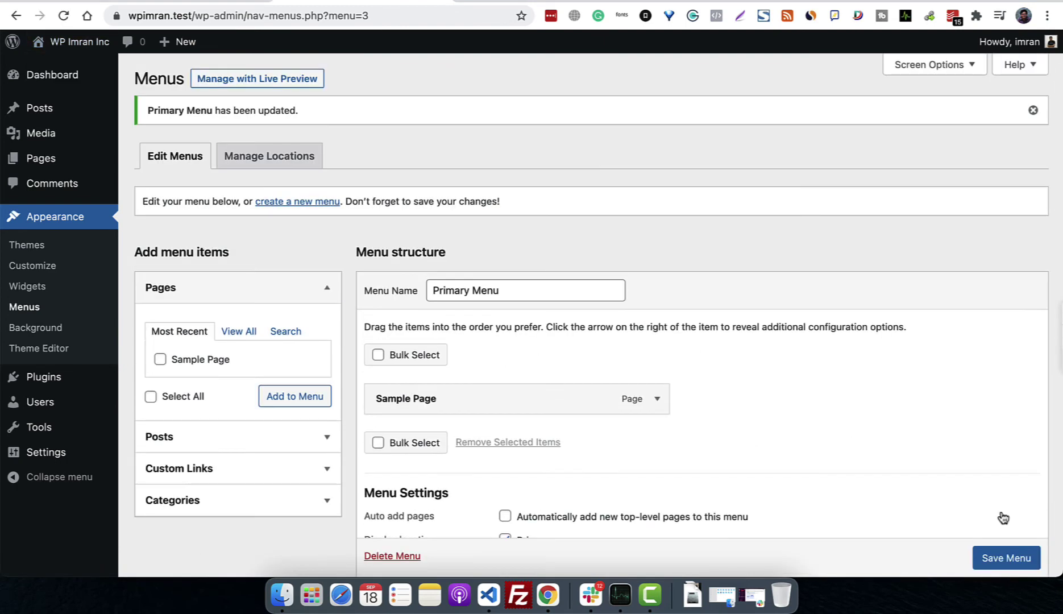
{"action": "left_click", "coordinate": [80, 42]}
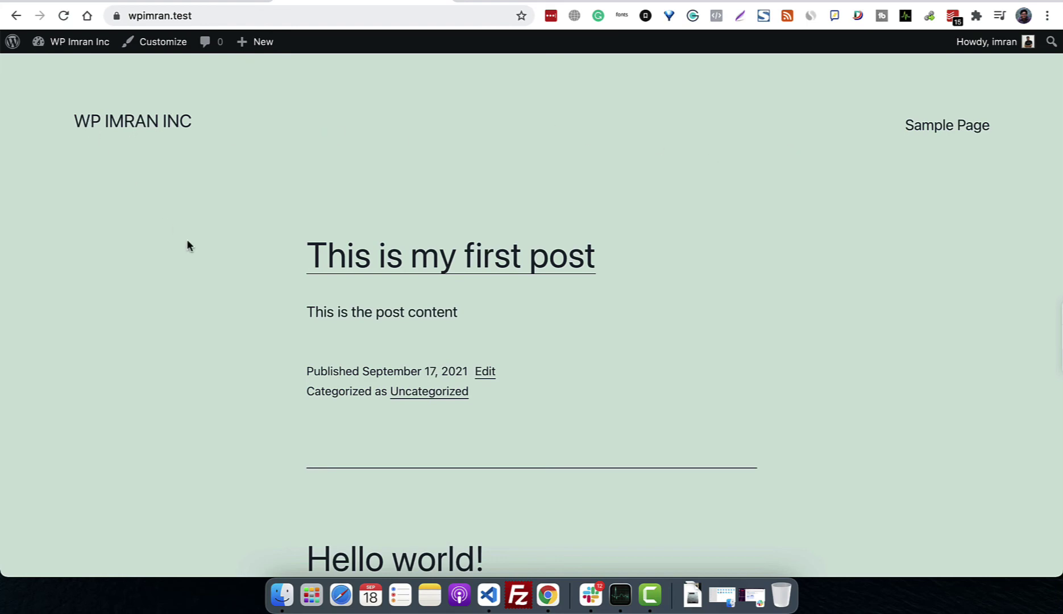
Step: Go from the site's front page to the admin Dashboard using the site name in the admin bar
{"action": "left_click", "coordinate": [84, 48]}
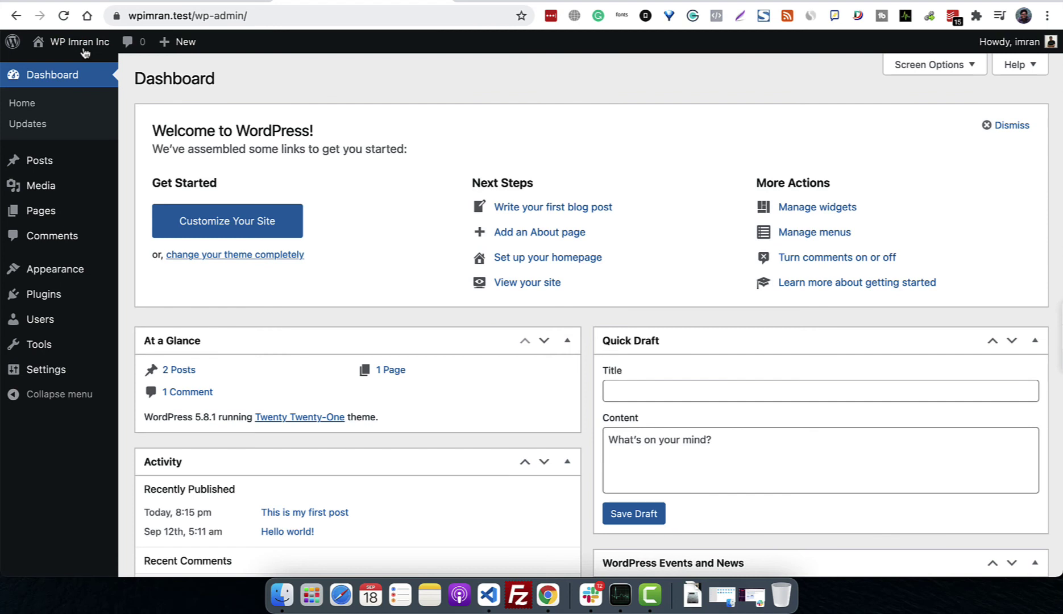
Step: Open 'This is my first post' in the block editor and look through its Options menu
{"action": "mouse_move", "coordinate": [111, 276]}
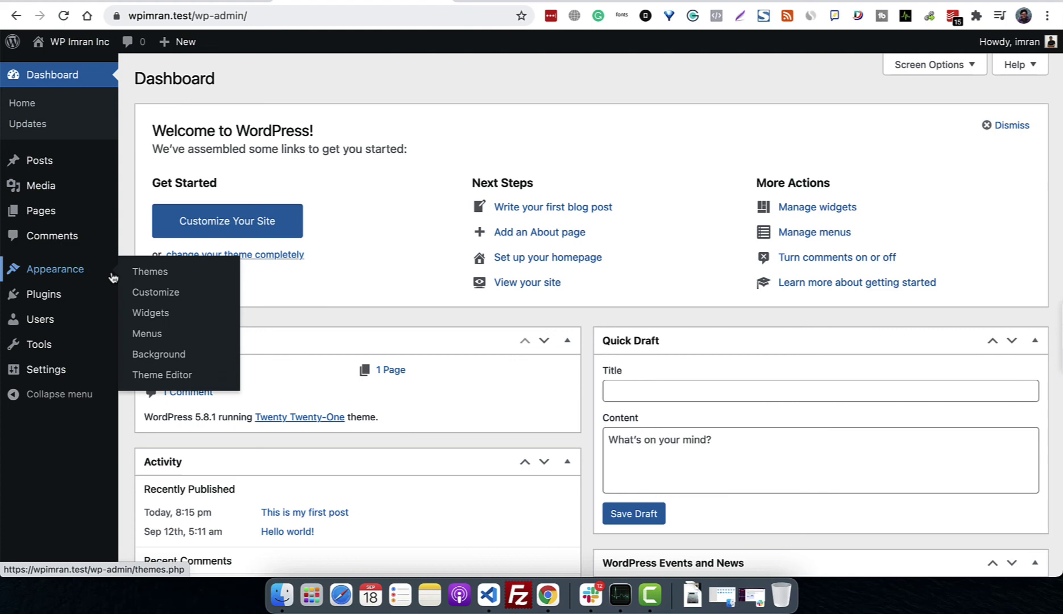
{"action": "left_click", "coordinate": [49, 160]}
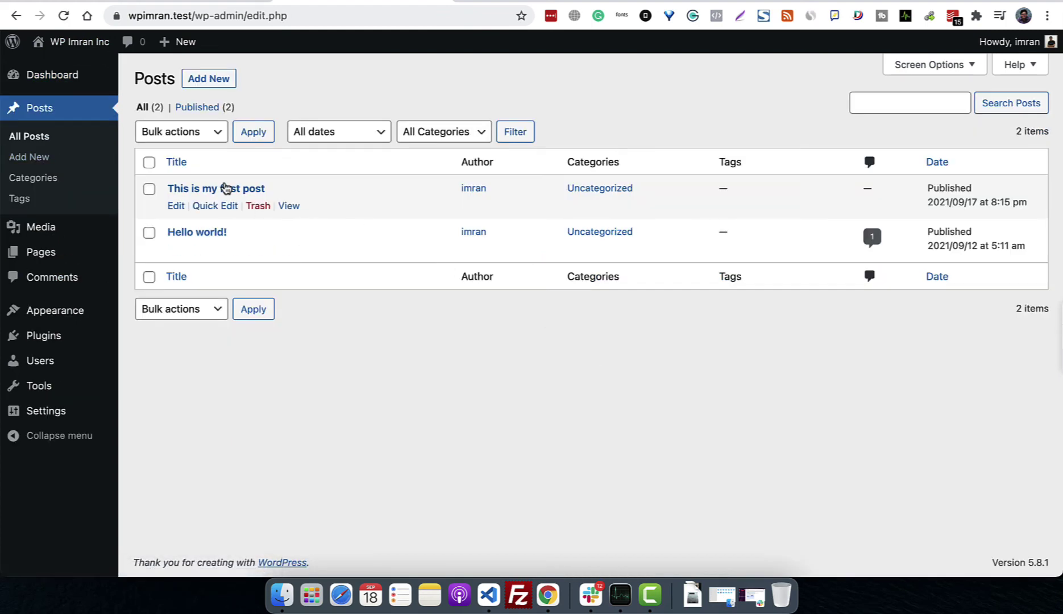
{"action": "left_click", "coordinate": [225, 188]}
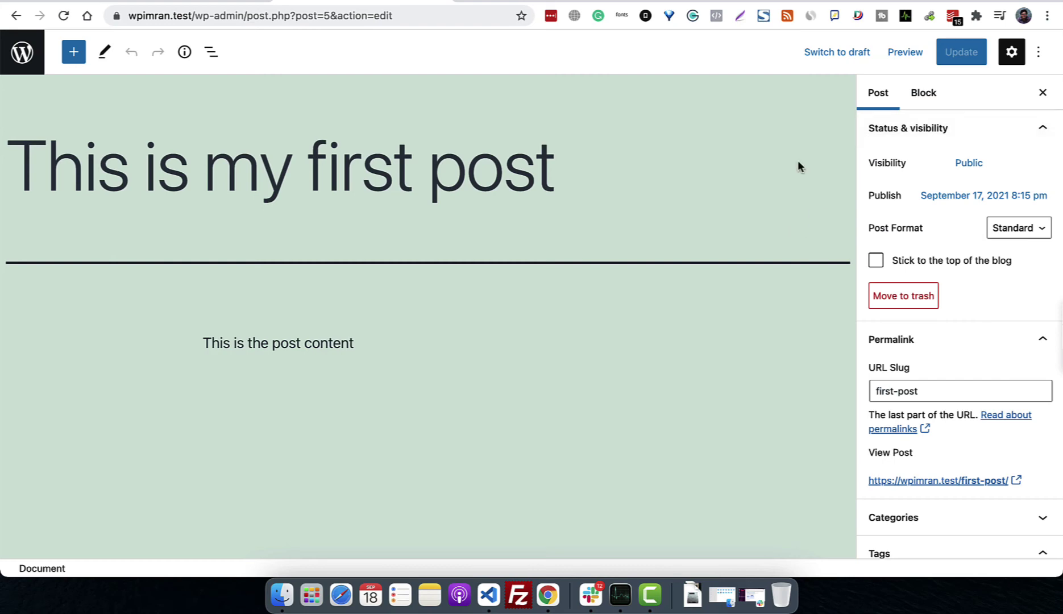
{"action": "left_click", "coordinate": [1031, 59]}
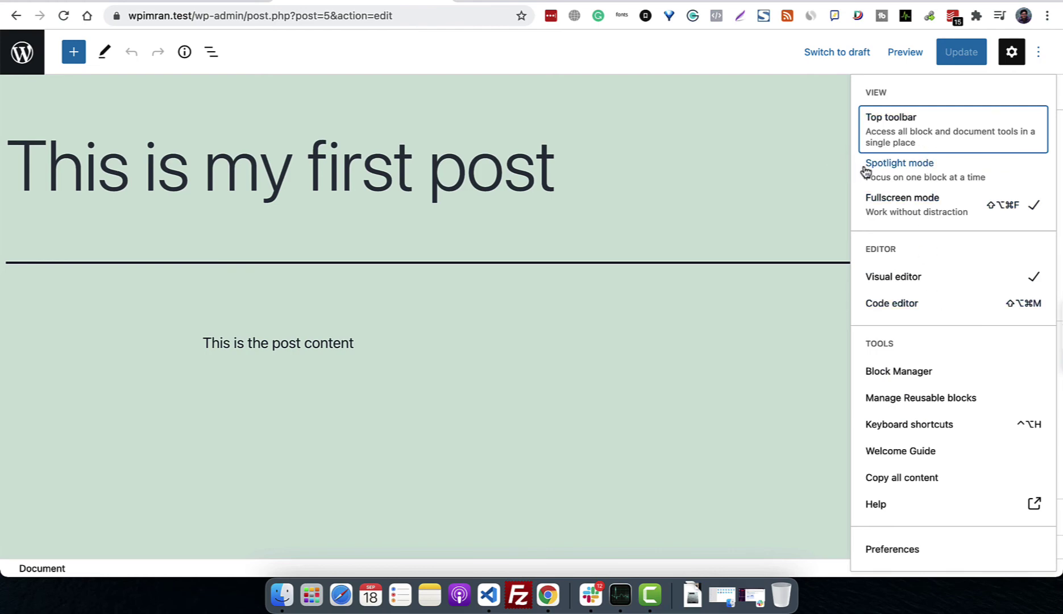
{"action": "left_click", "coordinate": [834, 185]}
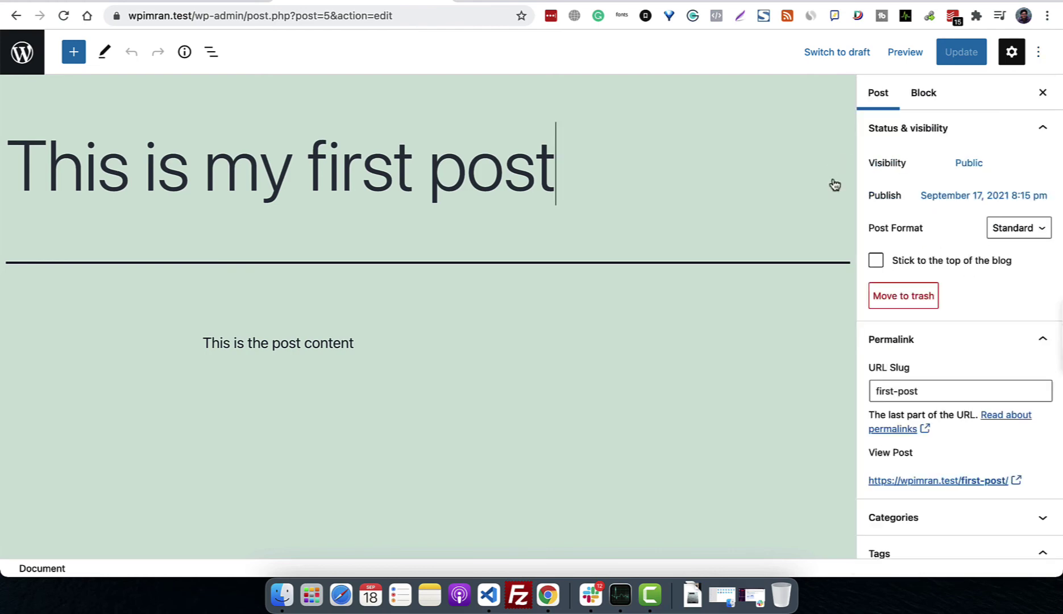
{"action": "left_click", "coordinate": [1039, 52]}
{"action": "left_click", "coordinate": [803, 302]}
Step: Scroll the post sidebar and expand the Discussion panel
{"action": "scroll", "coordinate": [909, 408], "scroll_direction": "down", "scroll_amount": 10}
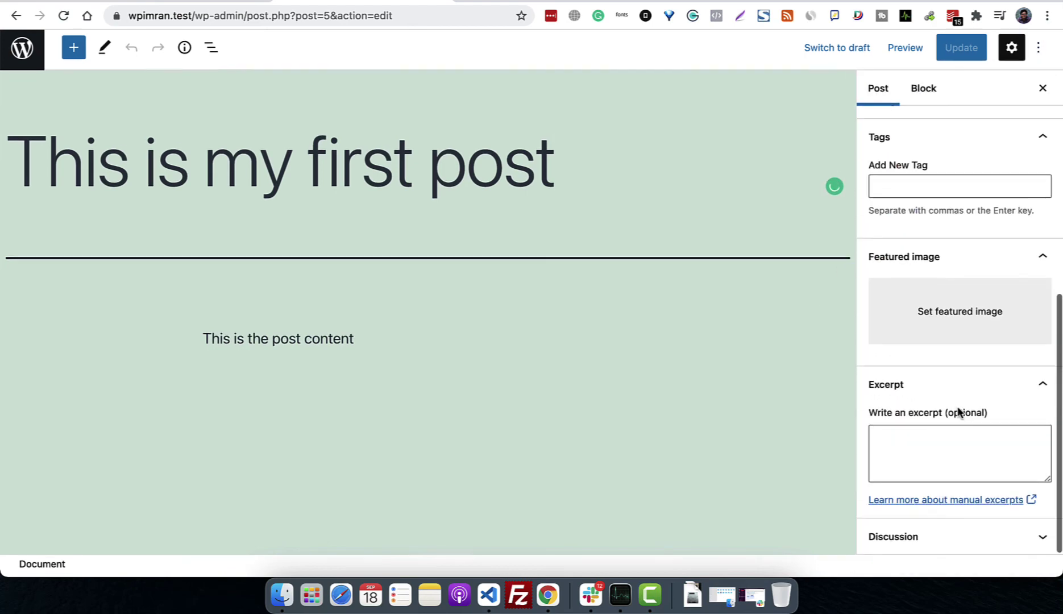
{"action": "scroll", "coordinate": [955, 416], "scroll_direction": "up", "scroll_amount": 6}
{"action": "scroll", "coordinate": [952, 410], "scroll_direction": "up", "scroll_amount": 2}
{"action": "scroll", "coordinate": [952, 417], "scroll_direction": "down", "scroll_amount": 7}
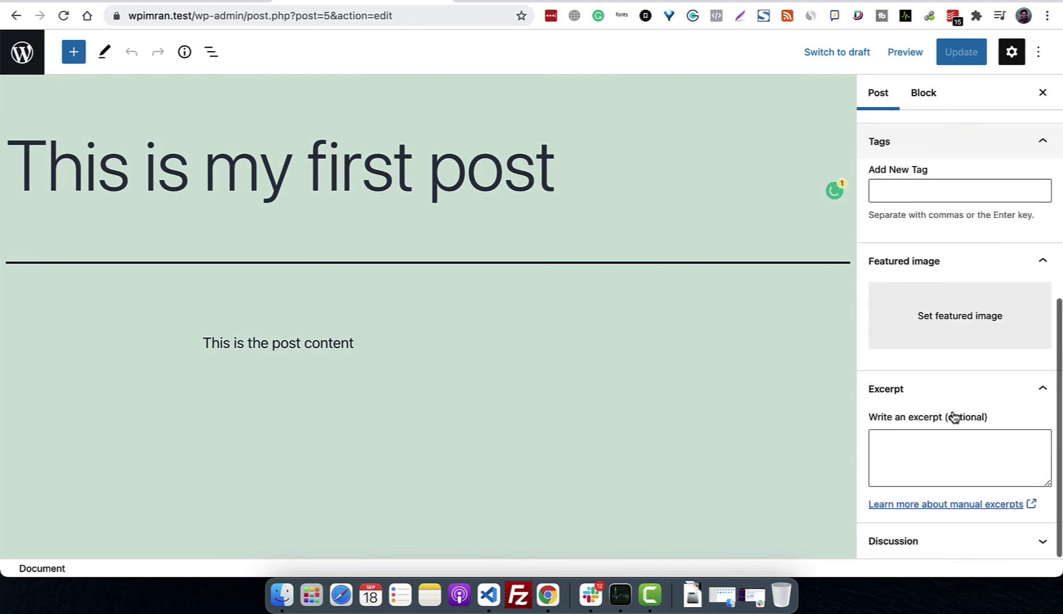
{"action": "left_click", "coordinate": [935, 542]}
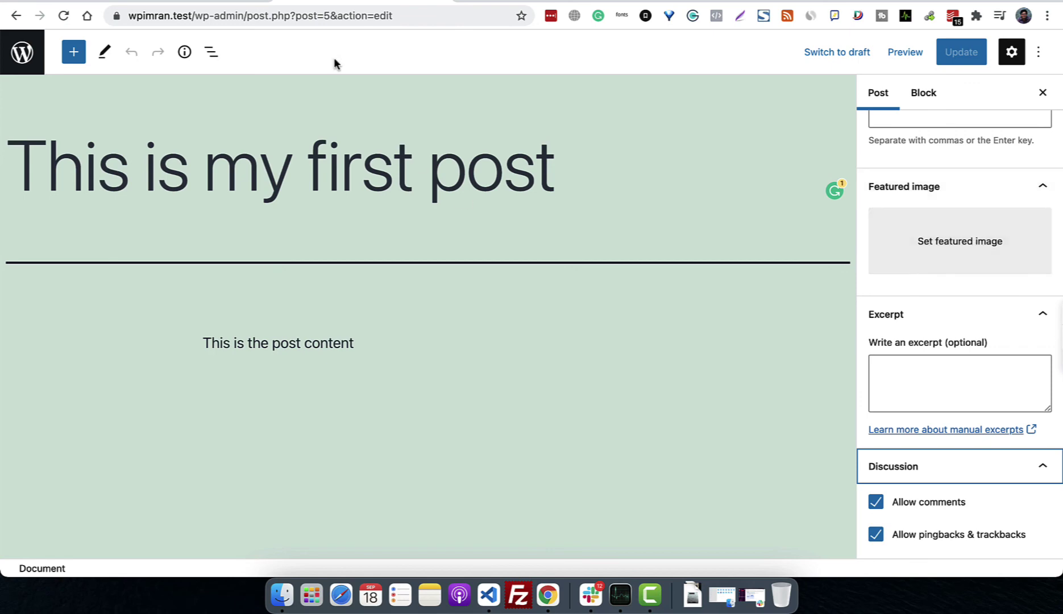
Step: Toggle the List View outline, the word count details, and the edit/select tools menu
{"action": "left_click", "coordinate": [210, 61]}
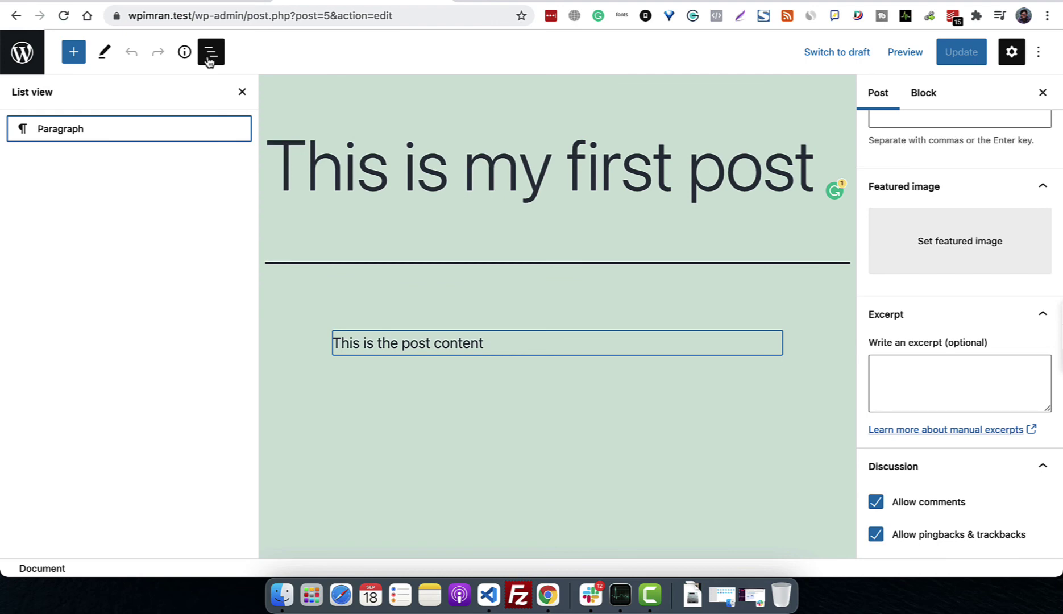
{"action": "left_click", "coordinate": [210, 60]}
{"action": "left_click", "coordinate": [184, 56]}
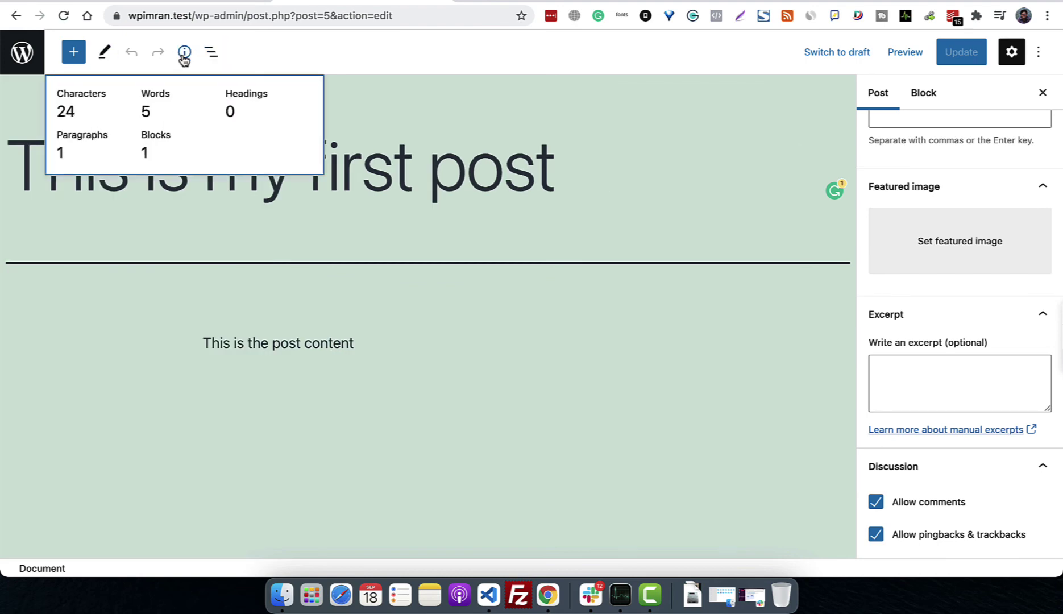
{"action": "left_click", "coordinate": [184, 57]}
{"action": "left_click", "coordinate": [103, 60]}
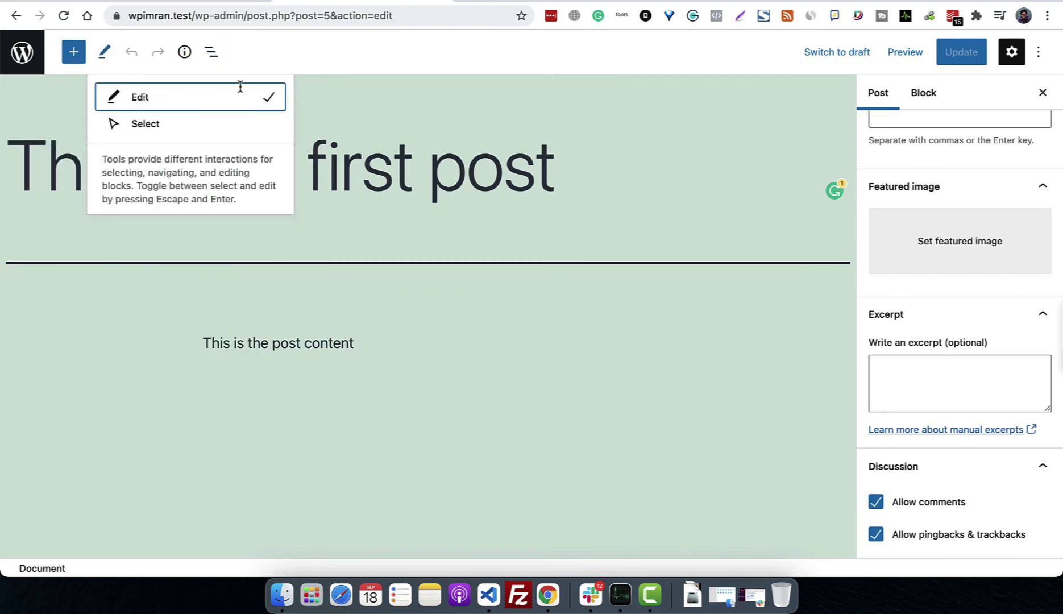
{"action": "left_click", "coordinate": [558, 266]}
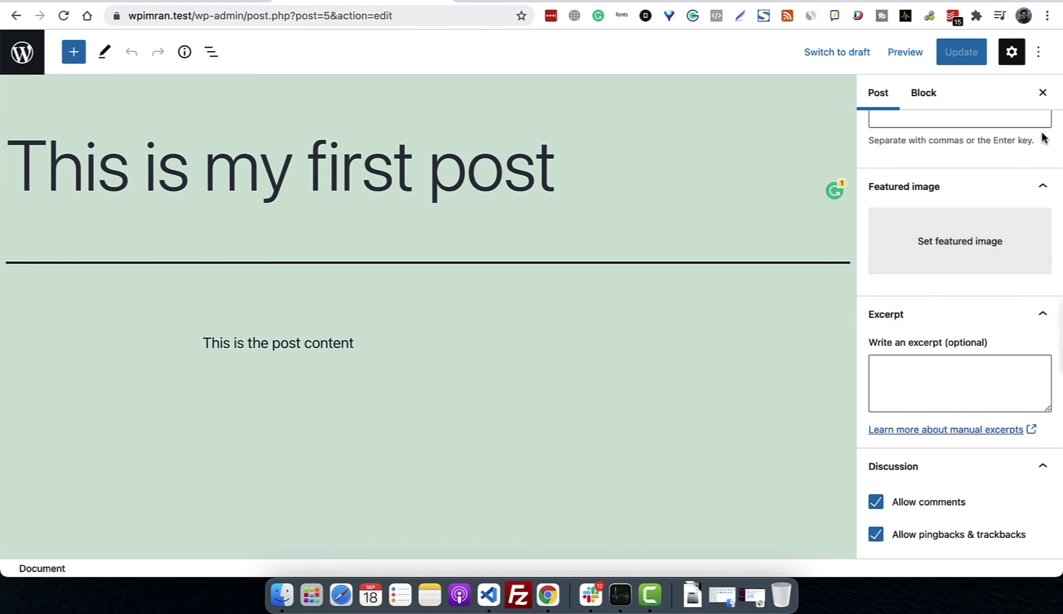
Step: Switch between the Block and Post sidebar tabs, then hide the settings sidebar
{"action": "left_click", "coordinate": [923, 94]}
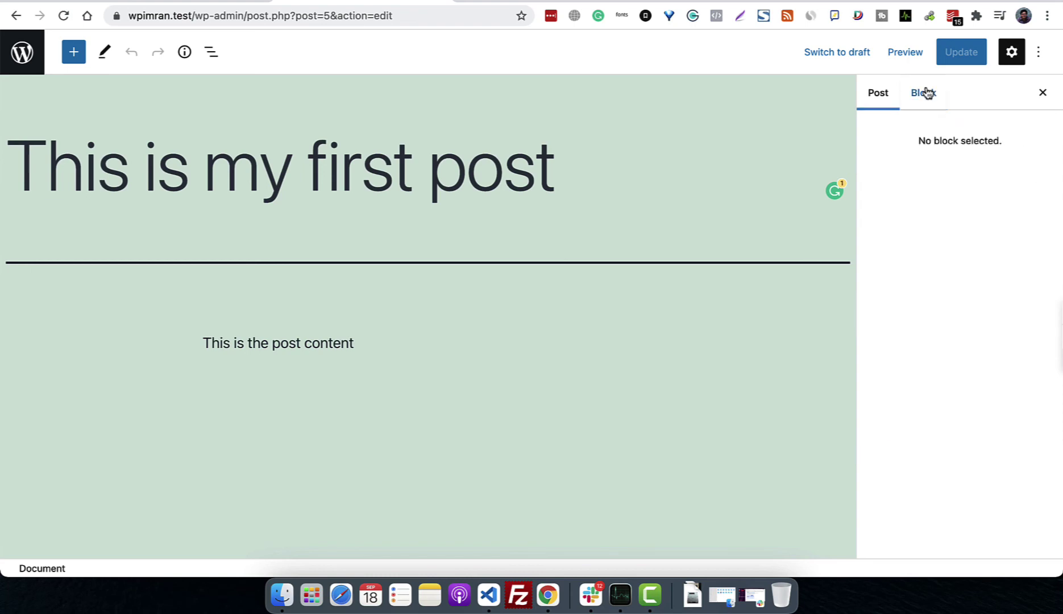
{"action": "left_click", "coordinate": [882, 94]}
{"action": "left_click", "coordinate": [1042, 93]}
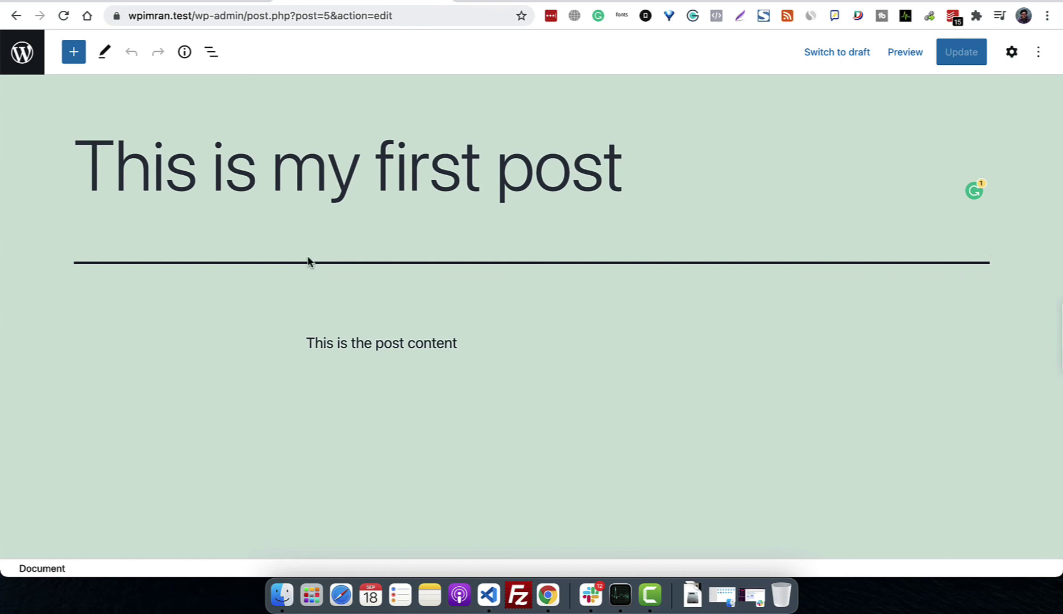
Step: Install Classic Editor from Plugins > Add New and activate it
{"action": "left_click", "coordinate": [24, 69]}
{"action": "mouse_move", "coordinate": [84, 395]}
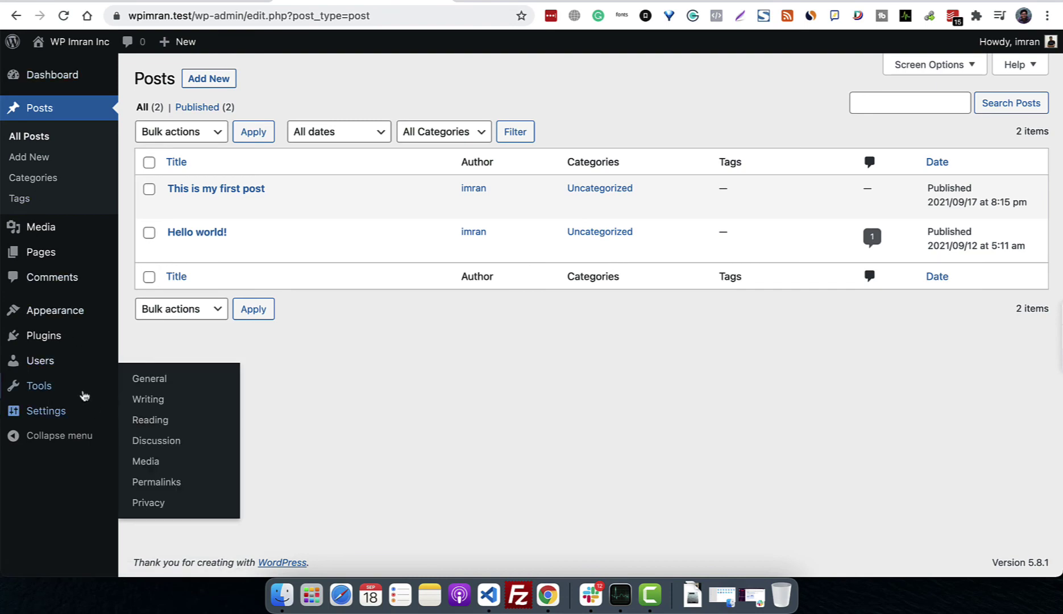
{"action": "left_click", "coordinate": [60, 337]}
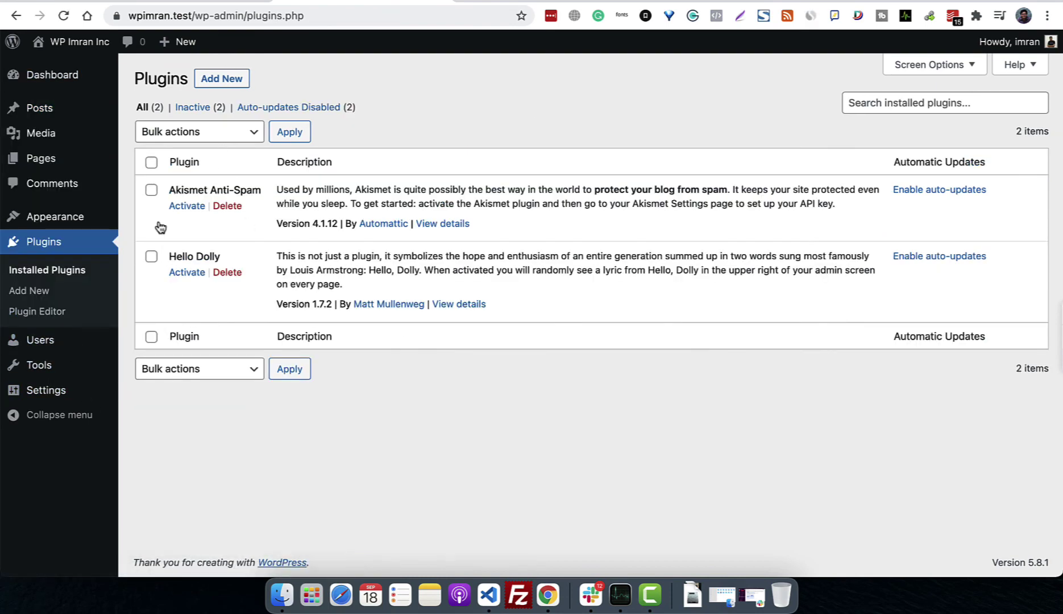
{"action": "left_click", "coordinate": [233, 84]}
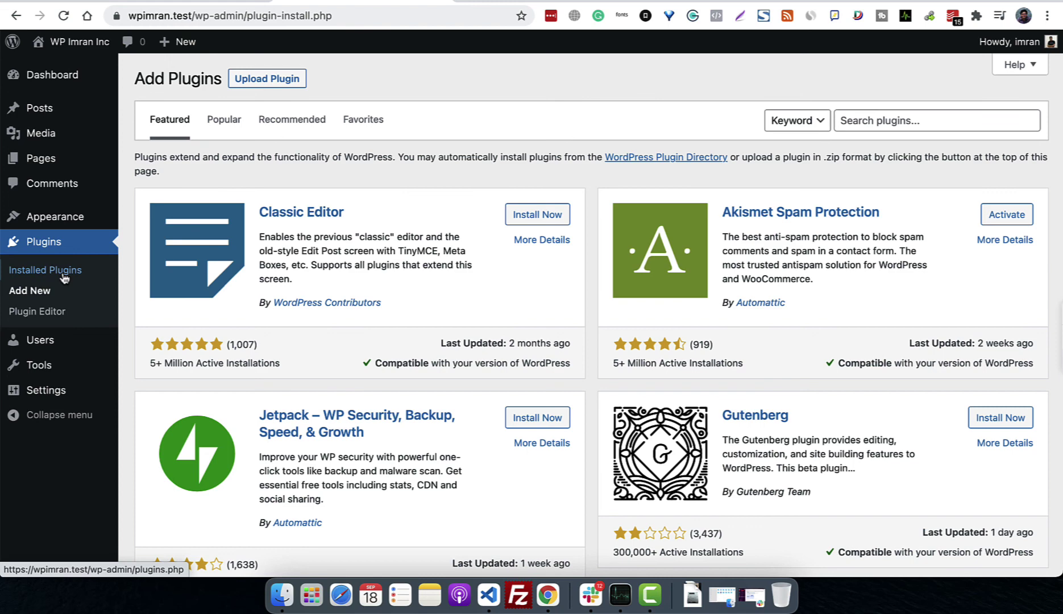
{"action": "left_click", "coordinate": [64, 246]}
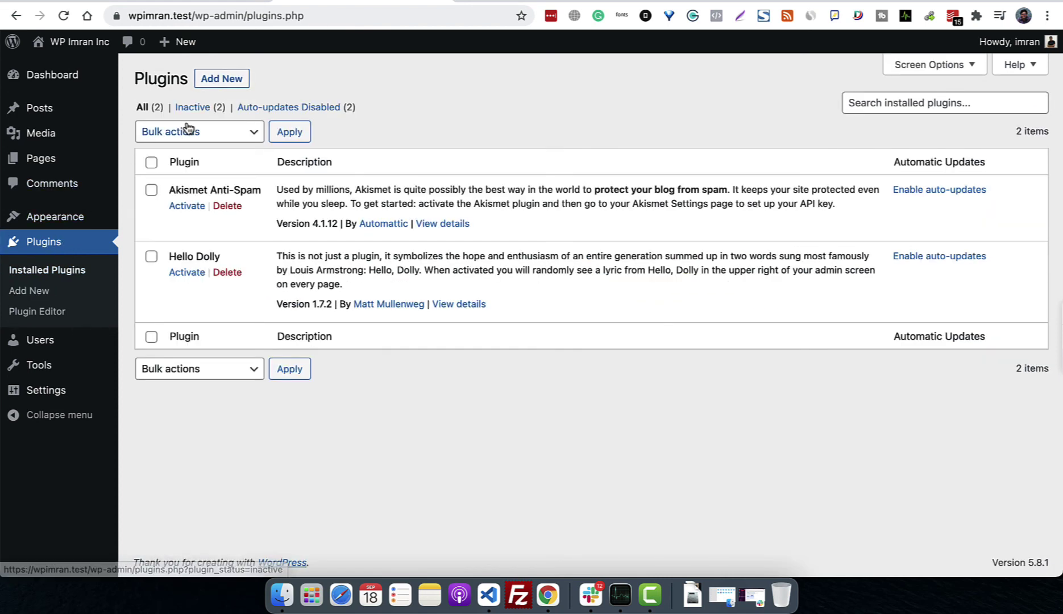
{"action": "left_click", "coordinate": [230, 79]}
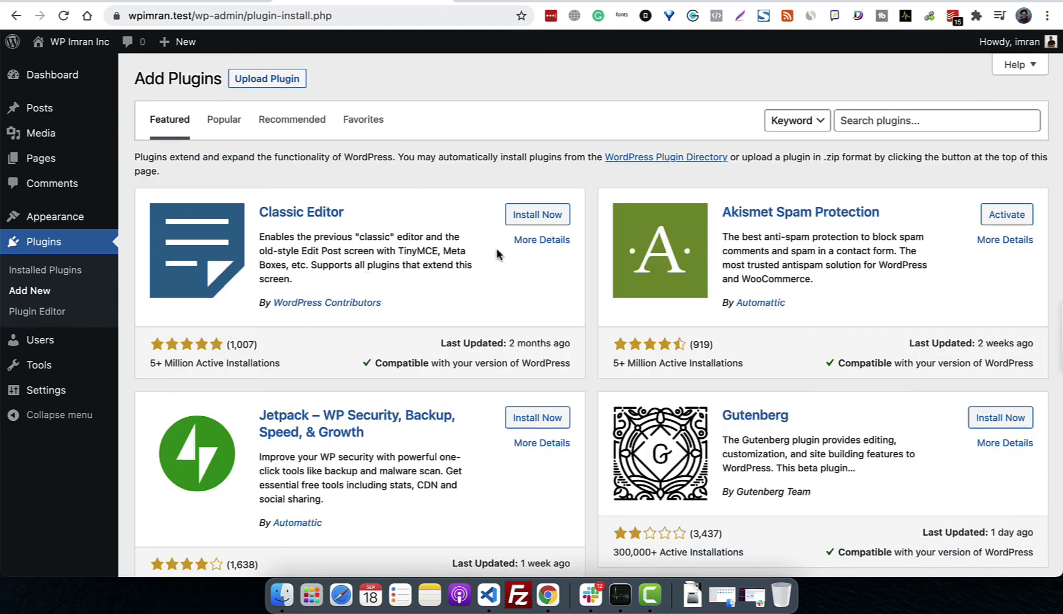
{"action": "left_click", "coordinate": [541, 216]}
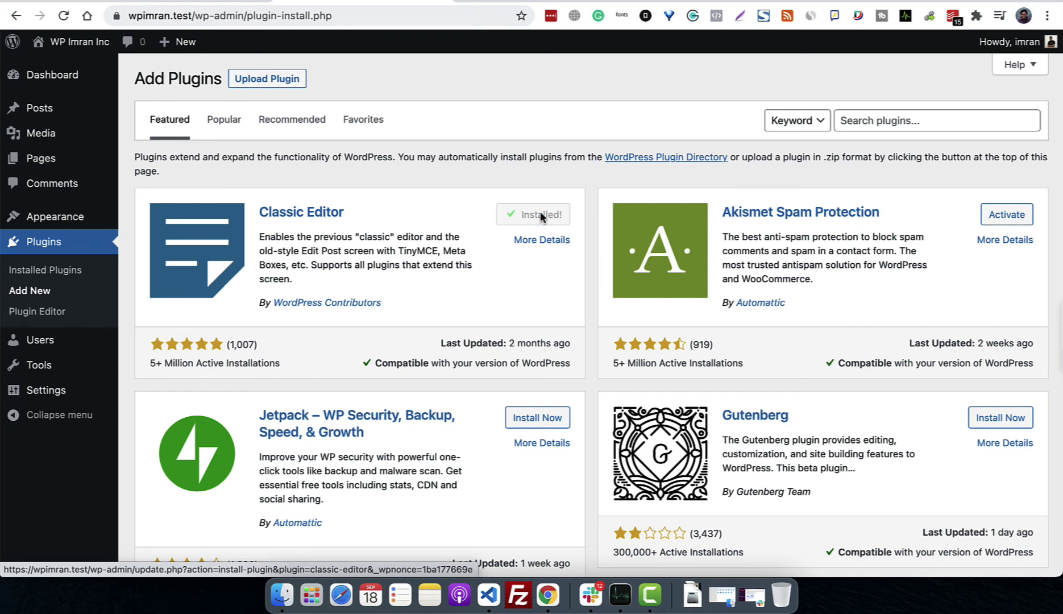
{"action": "left_click", "coordinate": [543, 216]}
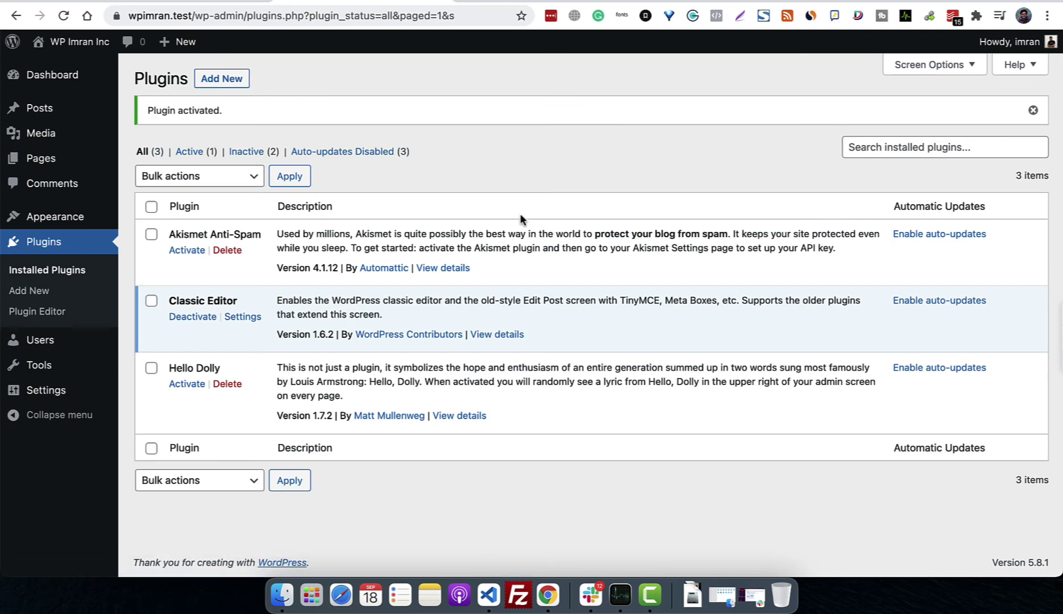
Step: Open 'This is my first post' from All Posts in the classic editor
{"action": "left_click", "coordinate": [50, 115]}
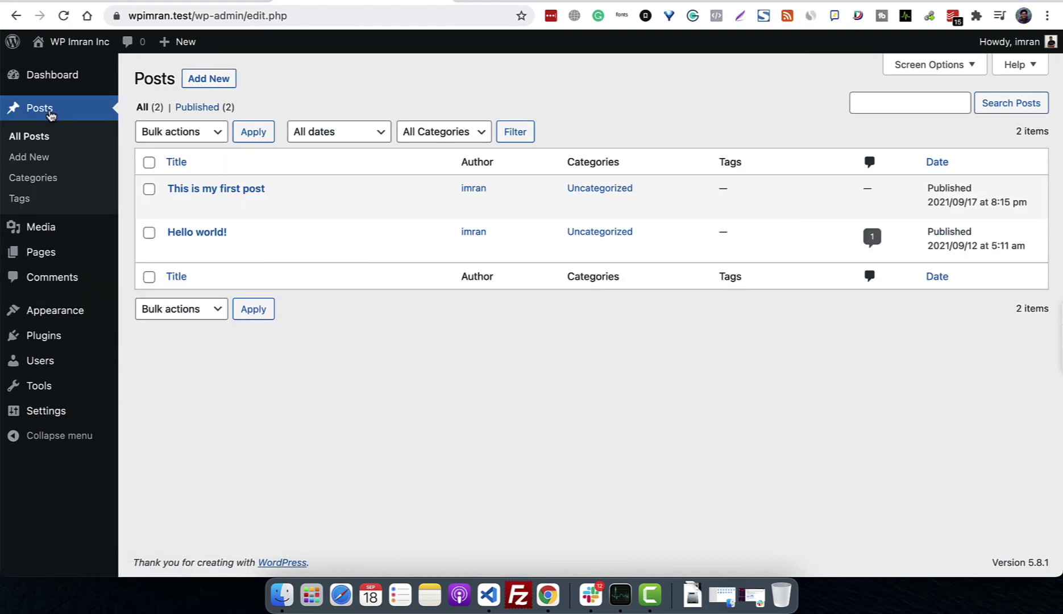
{"action": "left_click", "coordinate": [214, 193]}
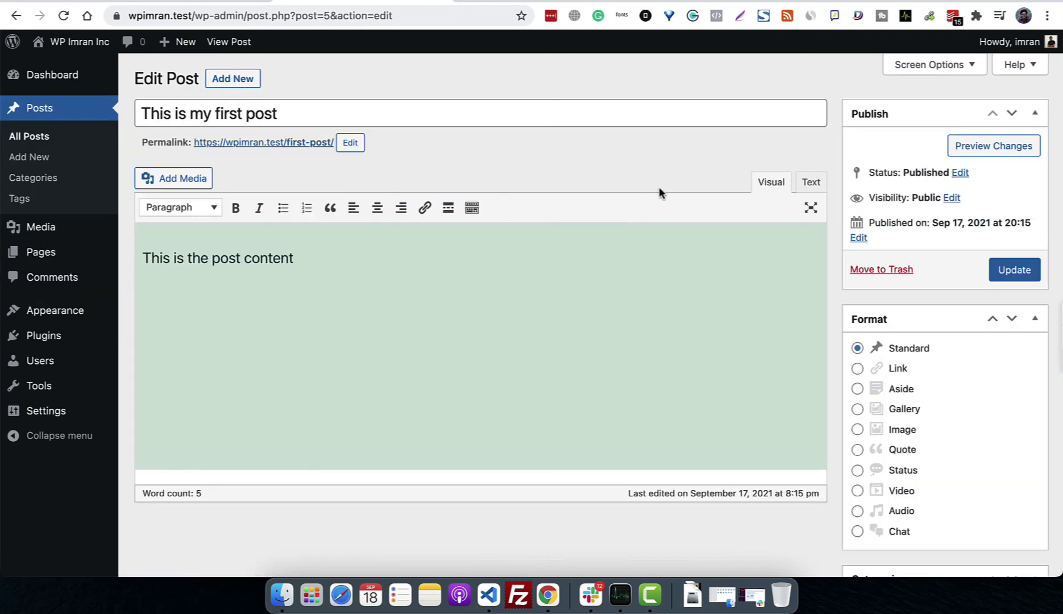
{"action": "scroll", "coordinate": [710, 303], "scroll_direction": "down", "scroll_amount": 3}
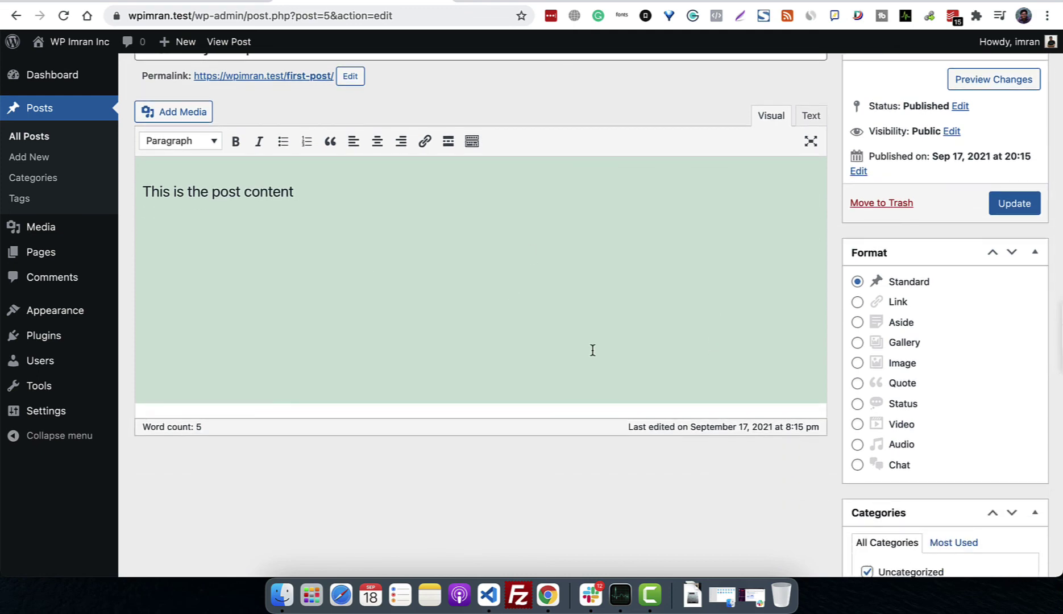
{"action": "scroll", "coordinate": [603, 381], "scroll_direction": "up", "scroll_amount": 1}
{"action": "scroll", "coordinate": [603, 382], "scroll_direction": "up", "scroll_amount": 2}
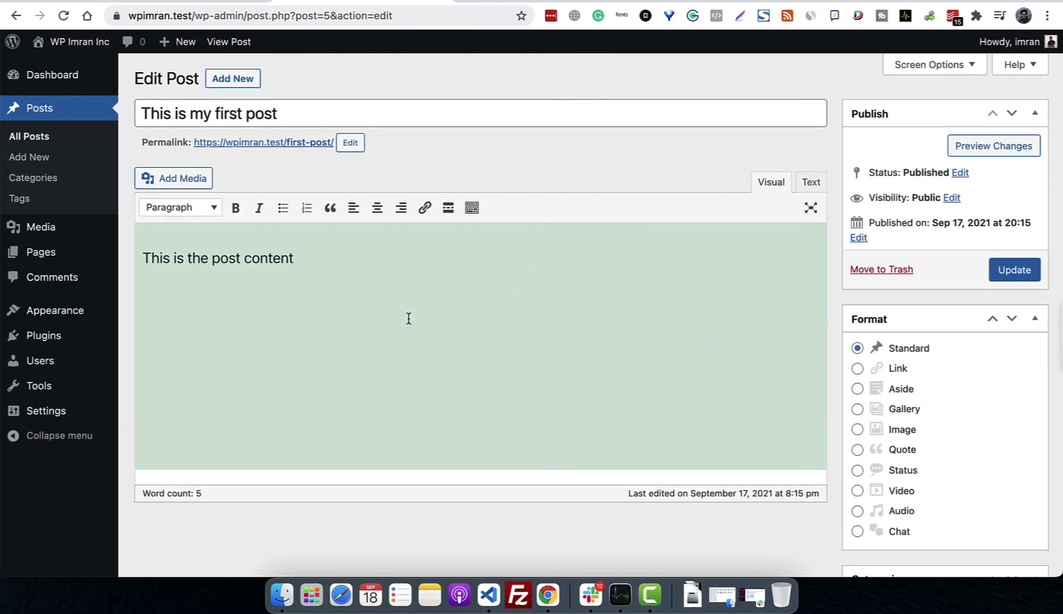
Step: Enable Custom Fields in Screen Options and click into the custom field Name box
{"action": "left_click", "coordinate": [919, 68]}
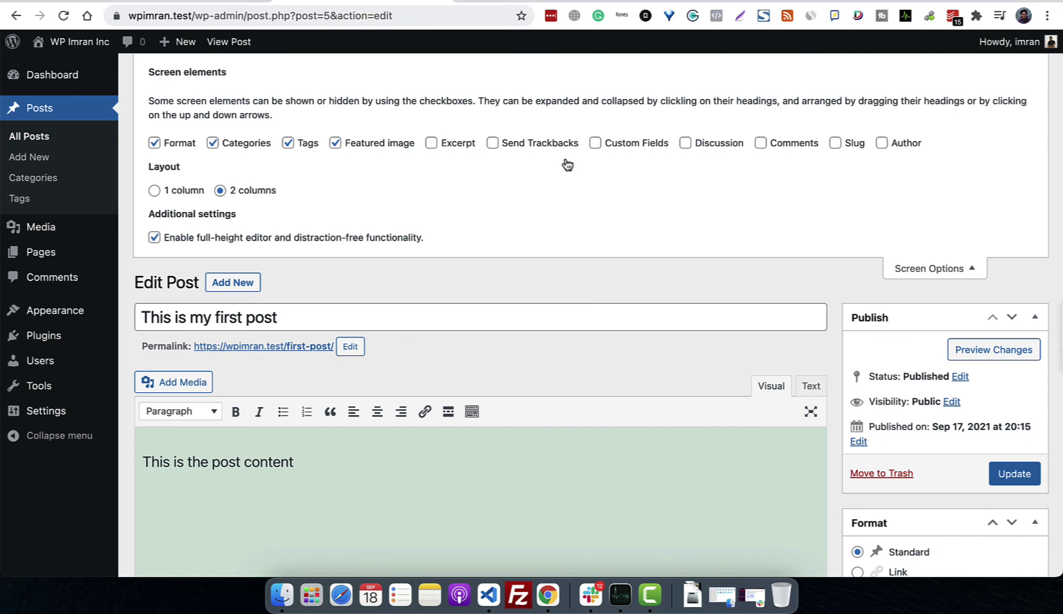
{"action": "left_click", "coordinate": [653, 143]}
{"action": "scroll", "coordinate": [652, 261], "scroll_direction": "down", "scroll_amount": 10}
{"action": "scroll", "coordinate": [568, 273], "scroll_direction": "up", "scroll_amount": 1}
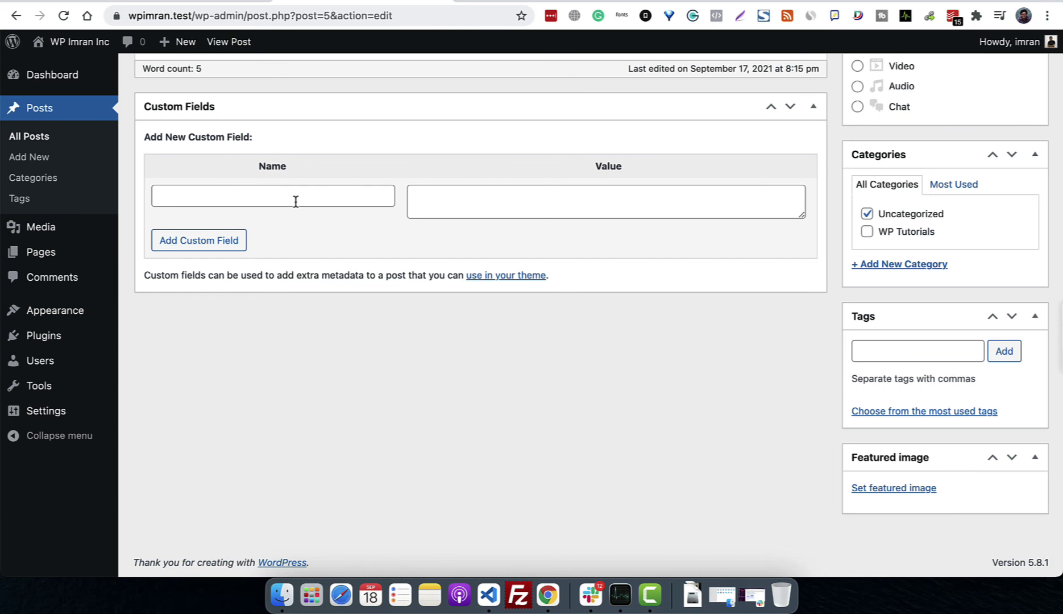
{"action": "left_click", "coordinate": [295, 201]}
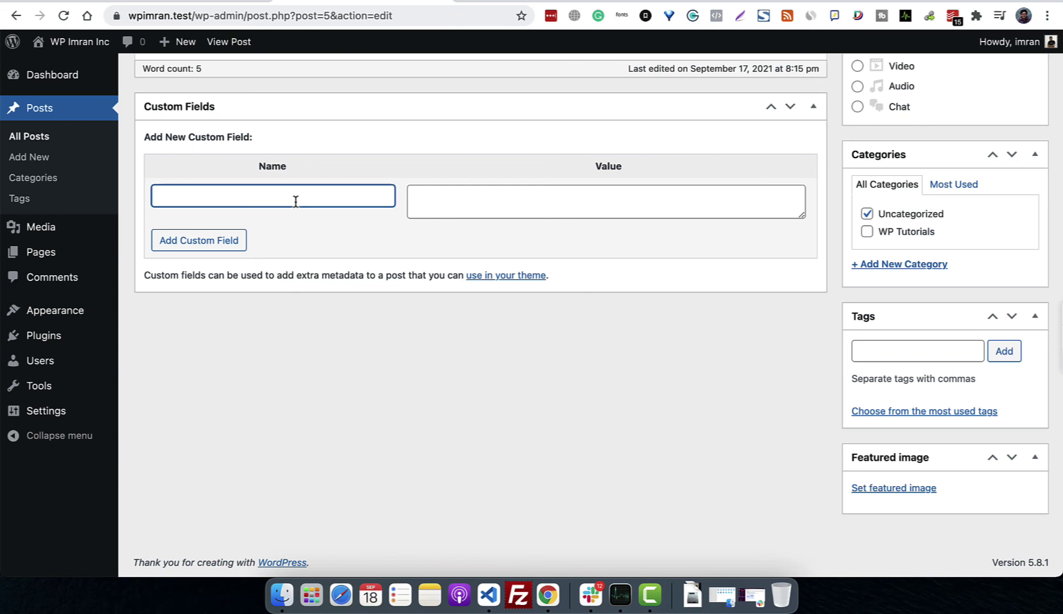